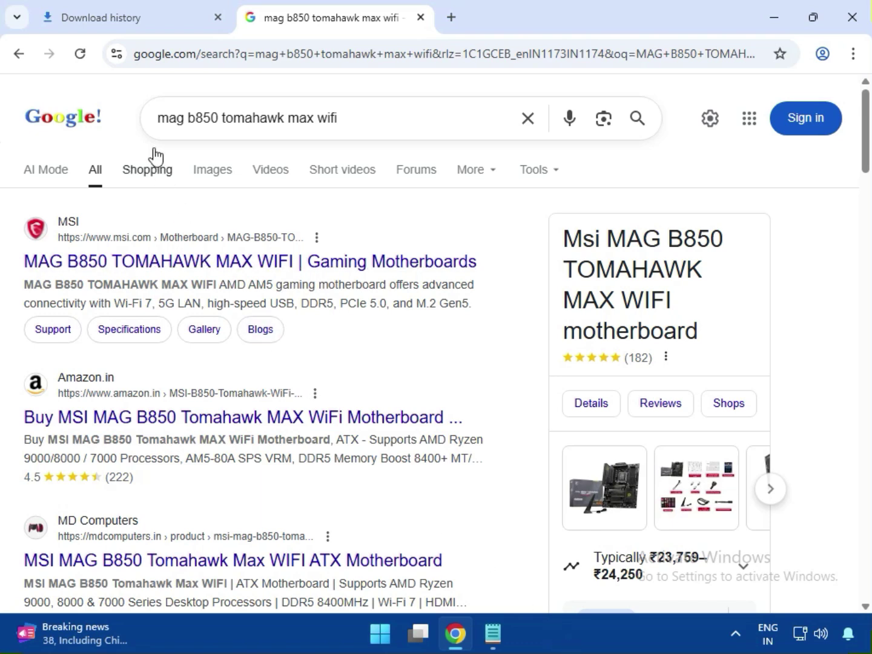
- Open the MSI product page for the MAG B850 TOMAHAWK MAX WIFI and go to its Support section
drag(161, 119, 345, 120)
click(111, 82)
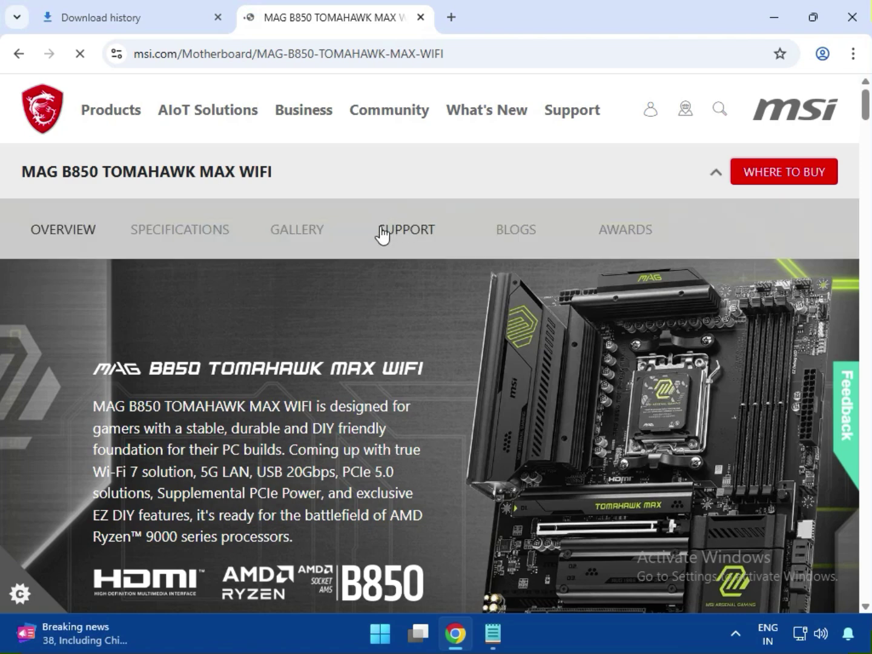
click(401, 233)
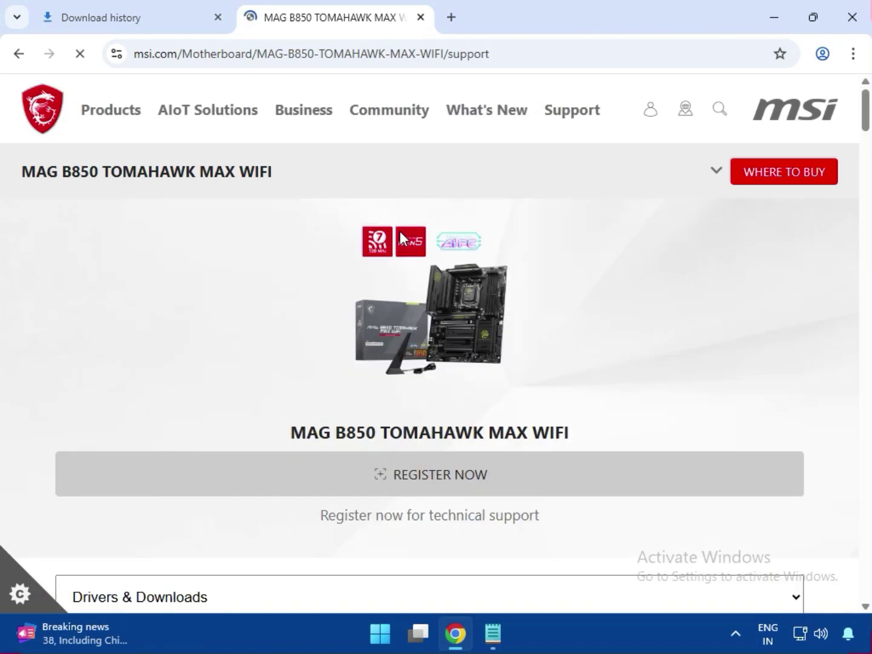
- Switch the Drivers & Downloads category from BIOS to Driver
scroll(376, 449, down, 4)
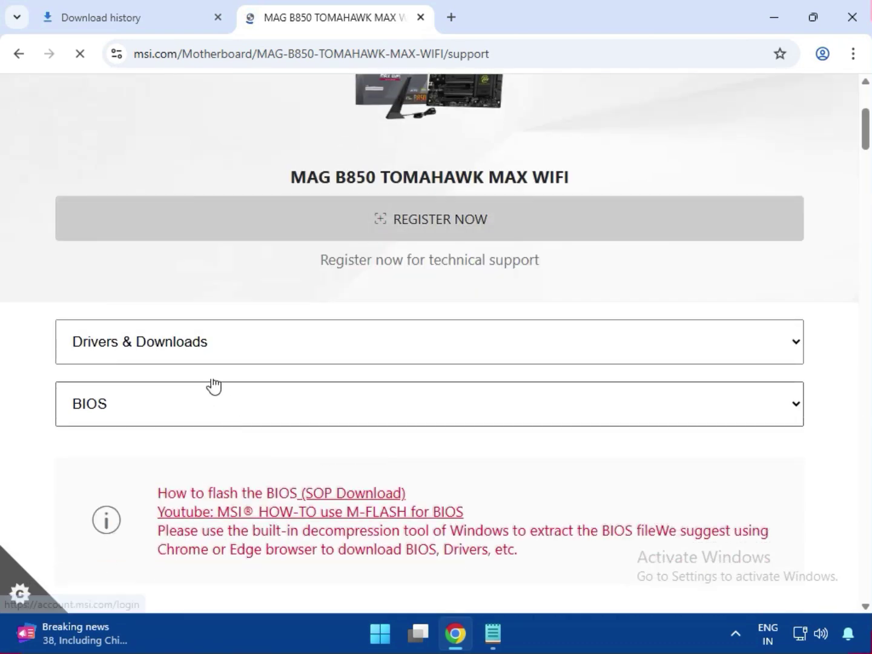
click(162, 350)
click(108, 377)
scroll(167, 372, down, 3)
click(139, 250)
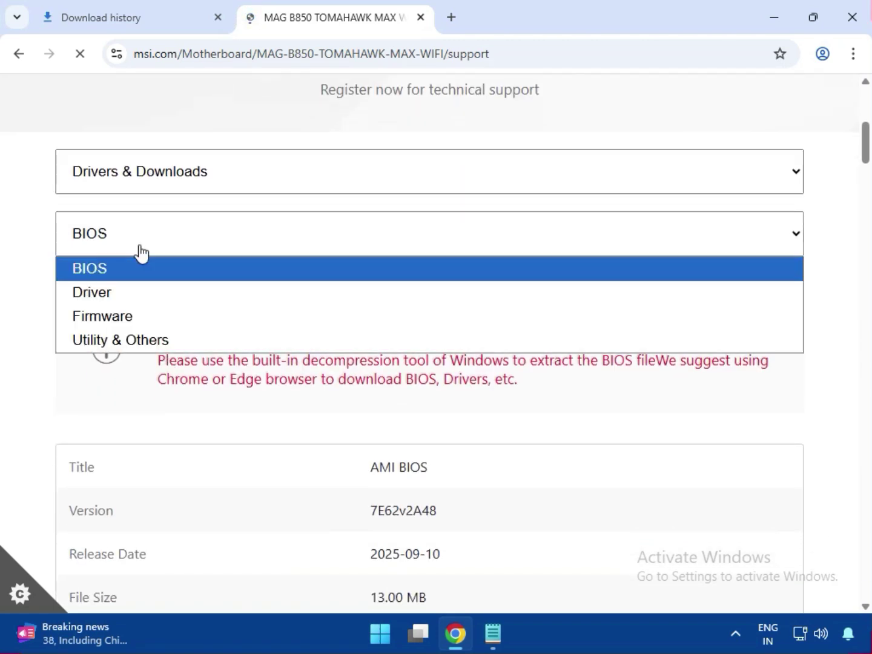
click(78, 293)
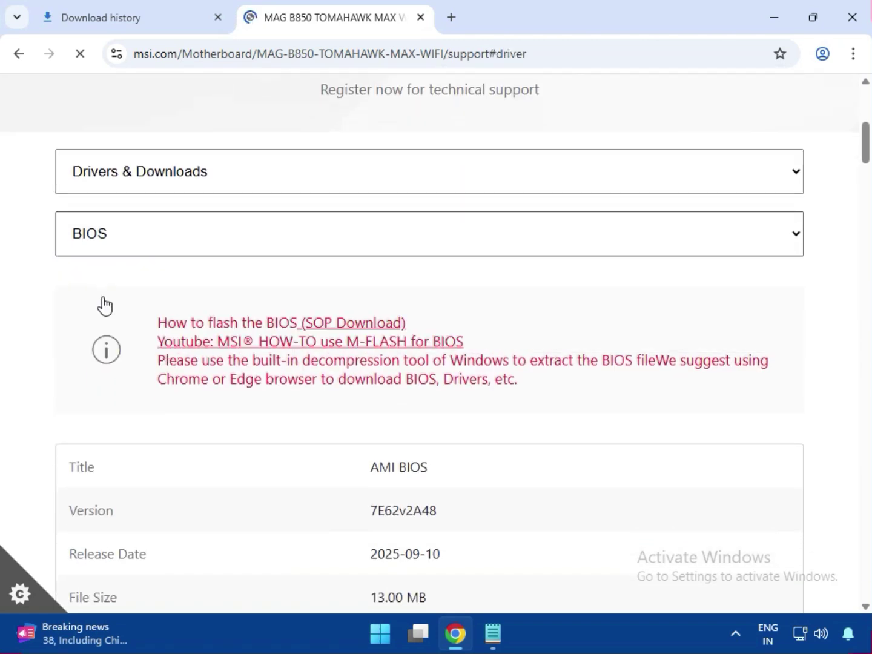
- Choose Win11 64 as the operating system and System & Chipset Drivers as the driver group
scroll(200, 381, down, 3)
click(168, 216)
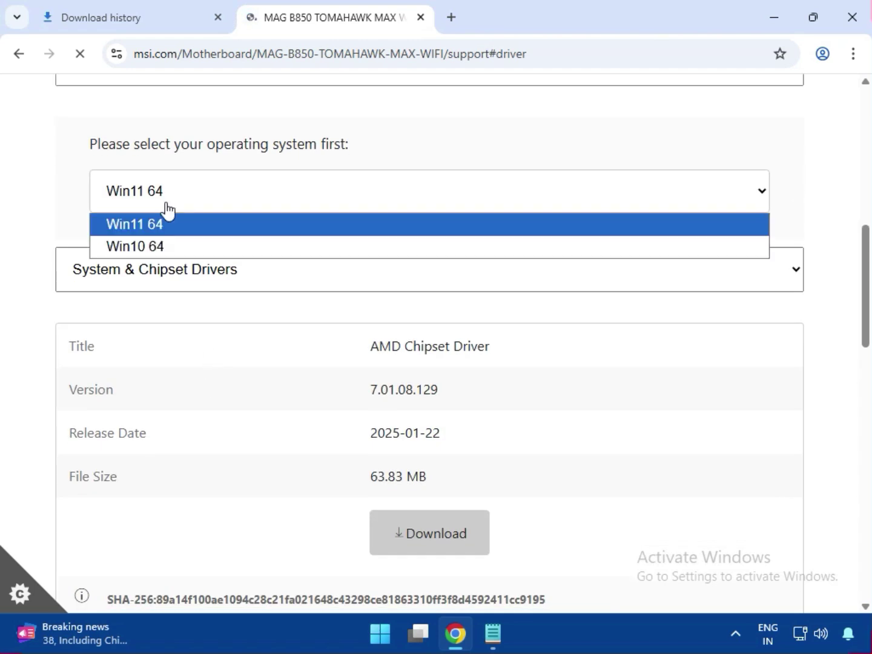
click(176, 204)
click(209, 229)
click(175, 273)
click(177, 298)
- Download the AMD Chipset Driver
drag(372, 349, 503, 364)
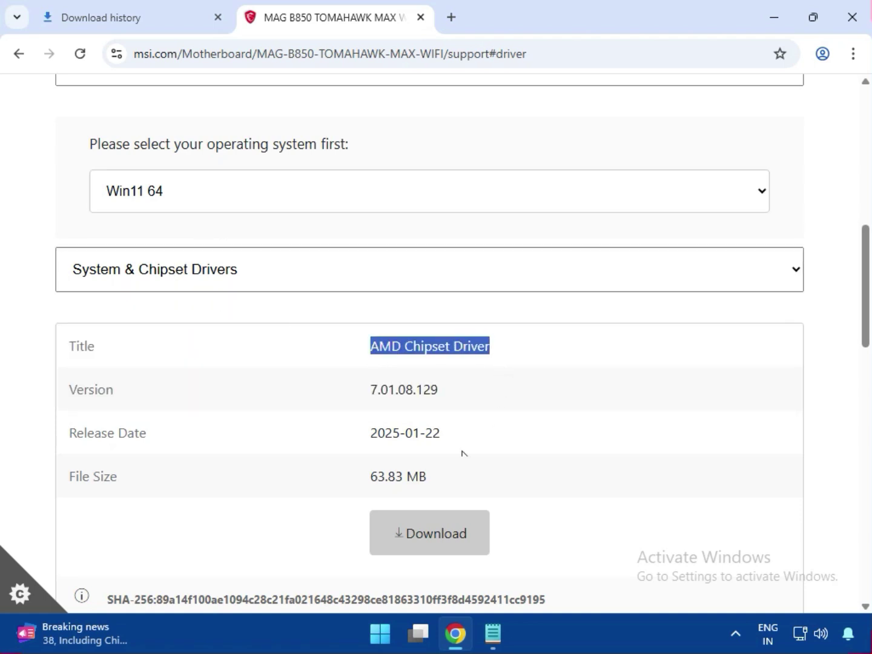
click(448, 539)
scroll(448, 538, down, 1)
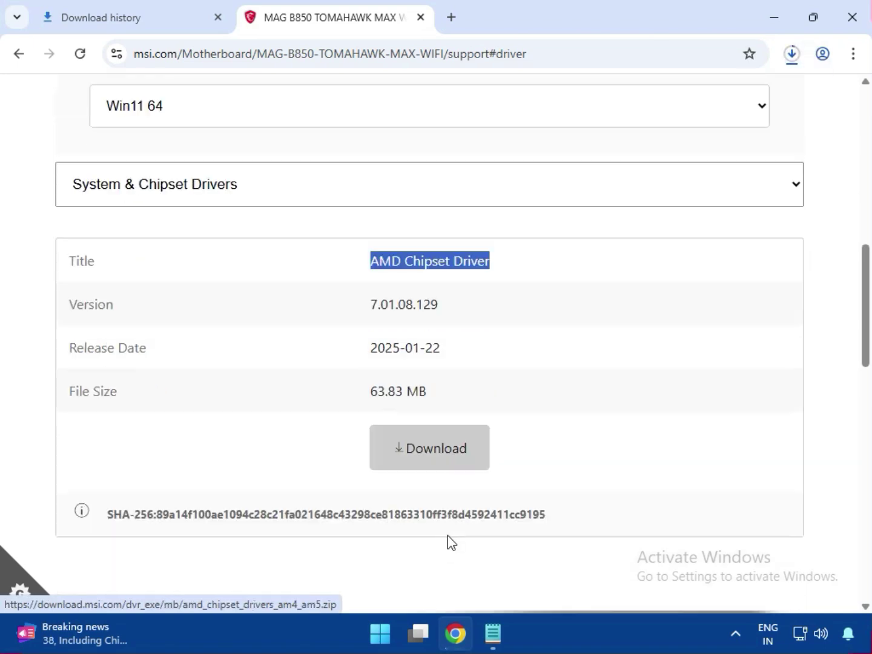
- Download AMD Graphics Drivers from the On-Board VGA Drivers group and check the recent downloads
scroll(448, 539, down, 3)
scroll(448, 539, up, 4)
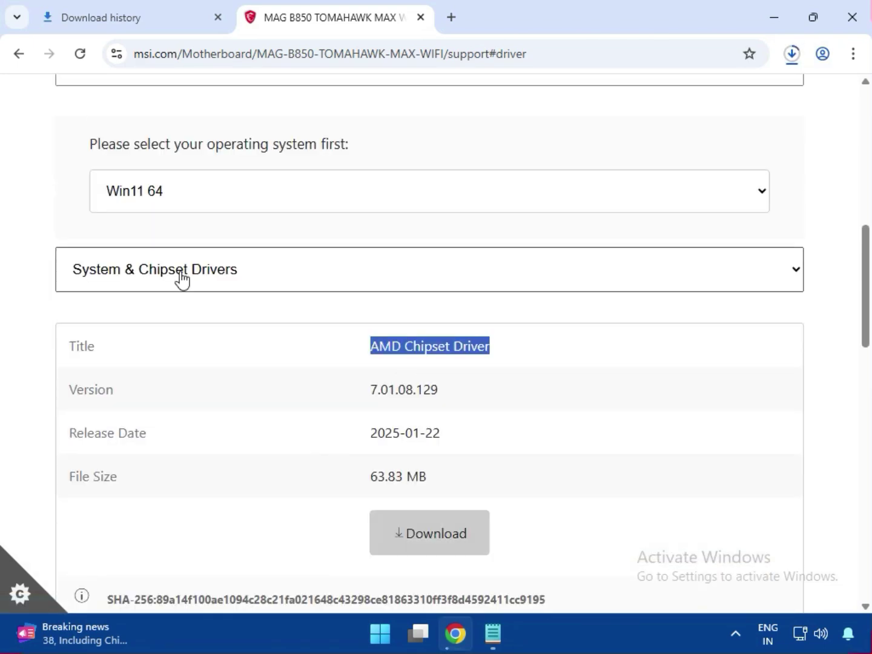
click(183, 280)
click(172, 328)
drag(377, 352, 520, 366)
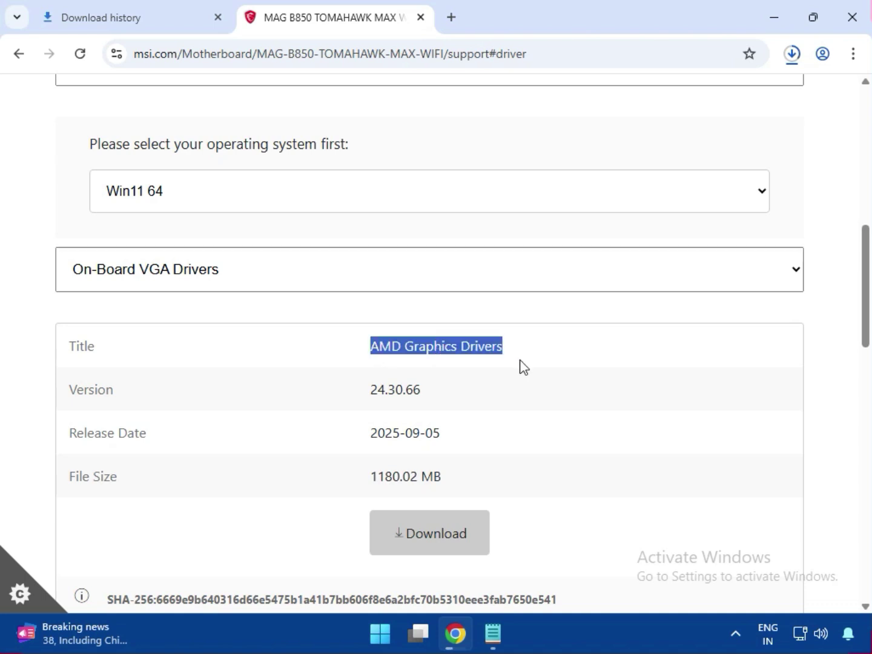
click(450, 548)
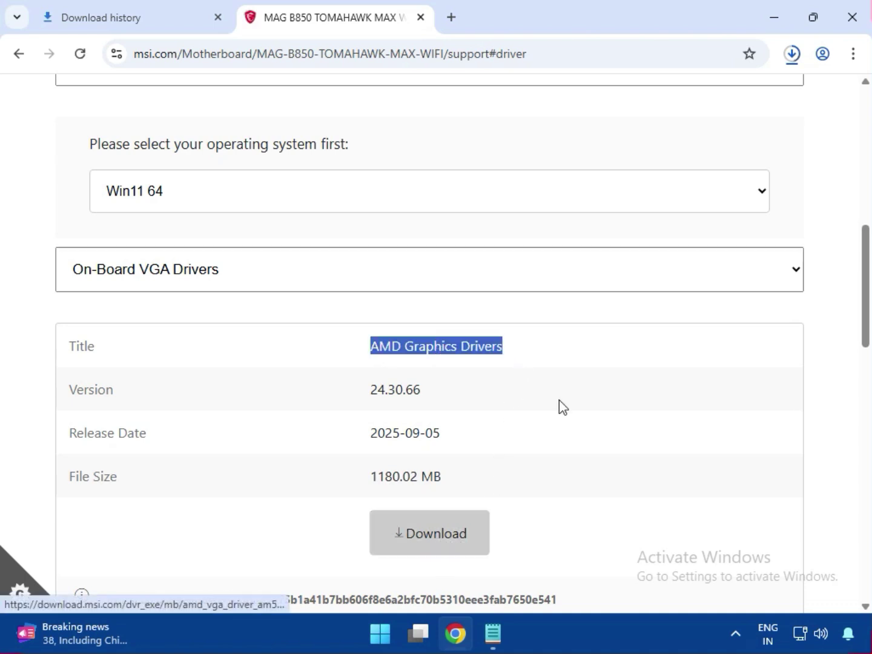
click(794, 58)
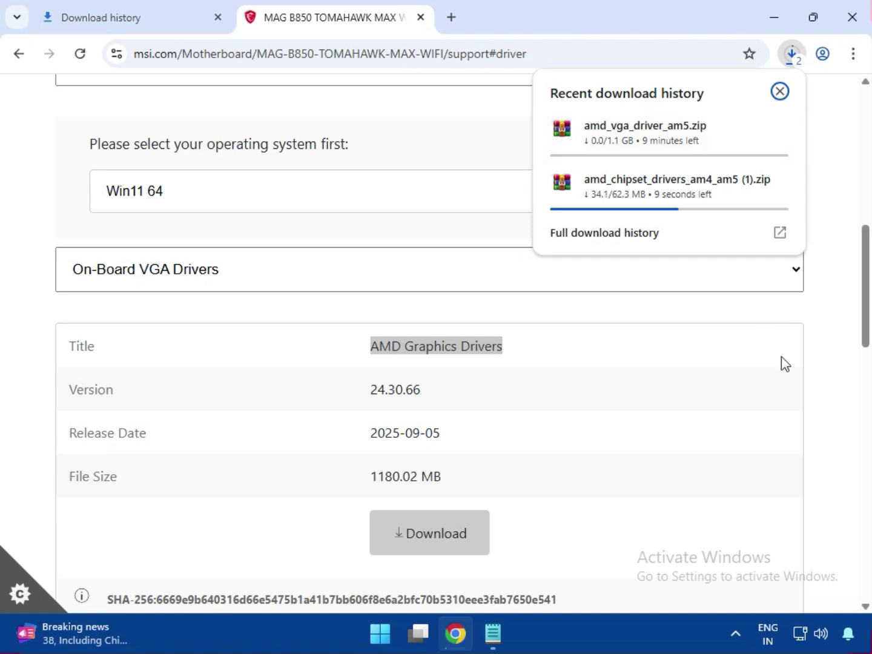
click(334, 316)
- Download the Realtek HD Universal Driver from the On-Board Audio Drivers group
click(200, 283)
click(167, 351)
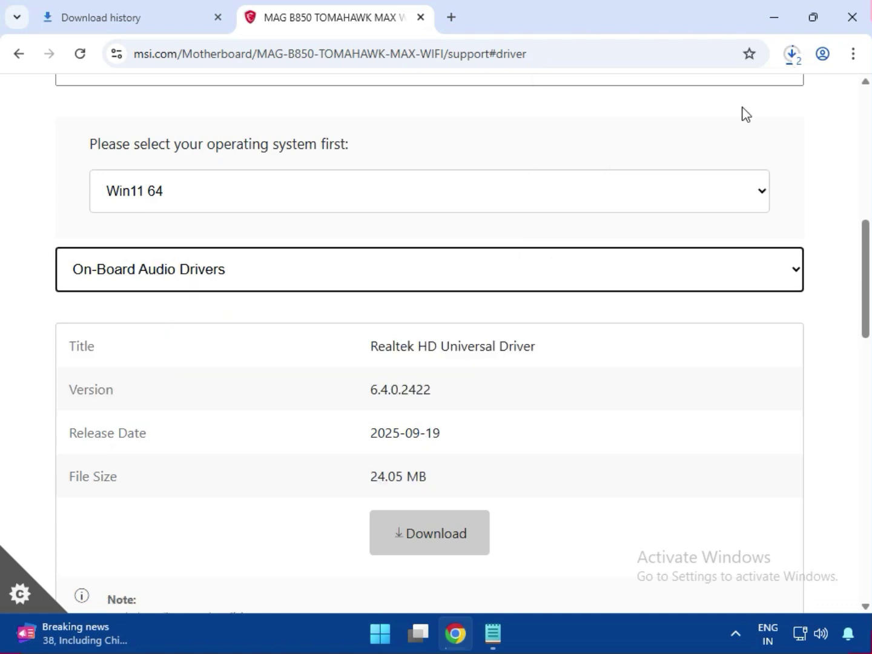
click(791, 61)
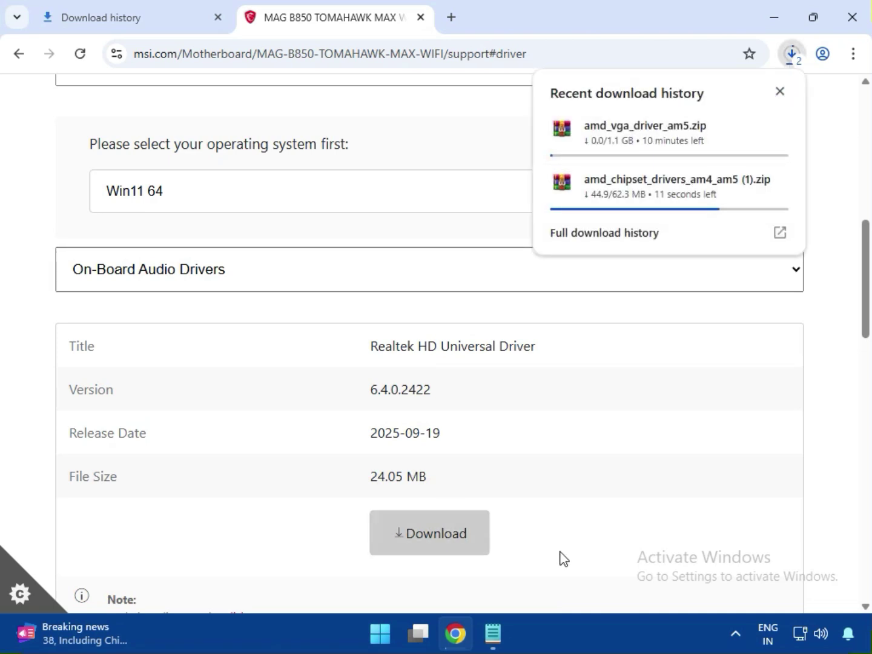
drag(433, 345, 536, 346)
click(419, 545)
- Download the Qualcomm NCM865 BlueTooth Drivers from the LAN Drivers group
click(220, 279)
click(189, 355)
key(Down)
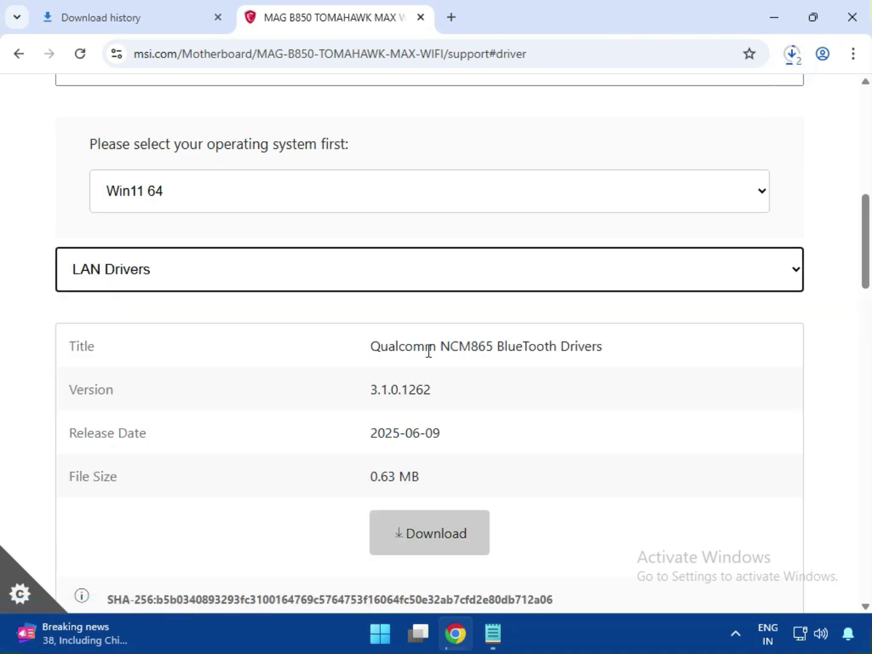
drag(493, 346, 603, 347)
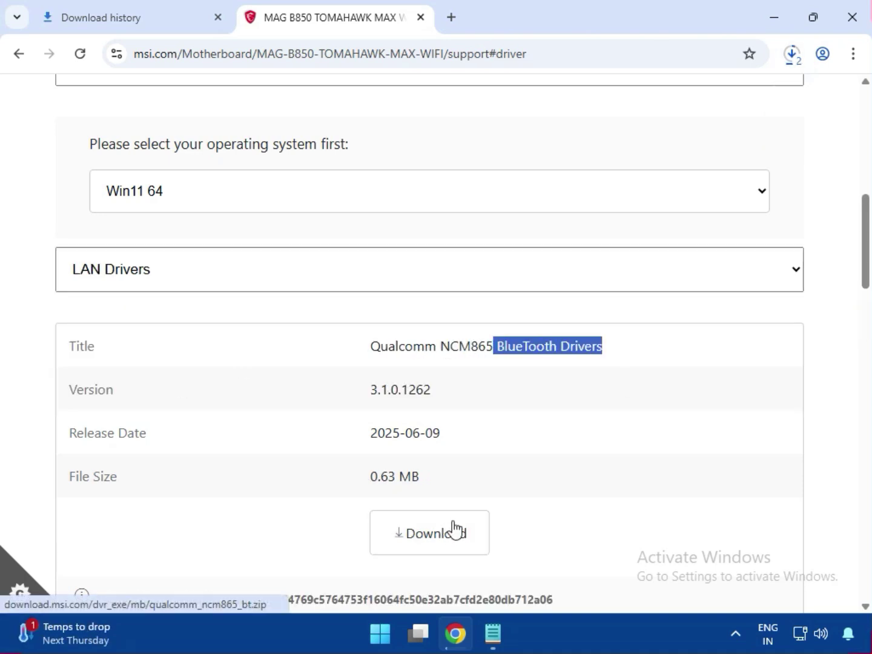
click(449, 528)
- Download the Qualcomm NCM865 WIFI Drivers from the same LAN driver list
scroll(461, 522, down, 2)
scroll(461, 521, down, 3)
drag(502, 421, 570, 421)
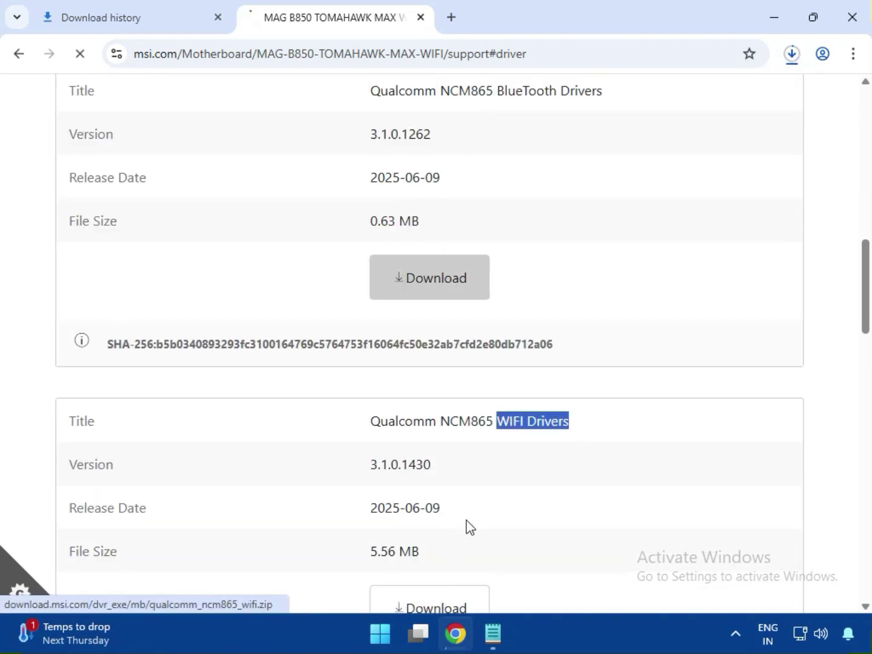
- Download the Realtek PCI-E Ethernet Drivers
scroll(472, 509, down, 6)
drag(458, 412, 567, 412)
click(421, 600)
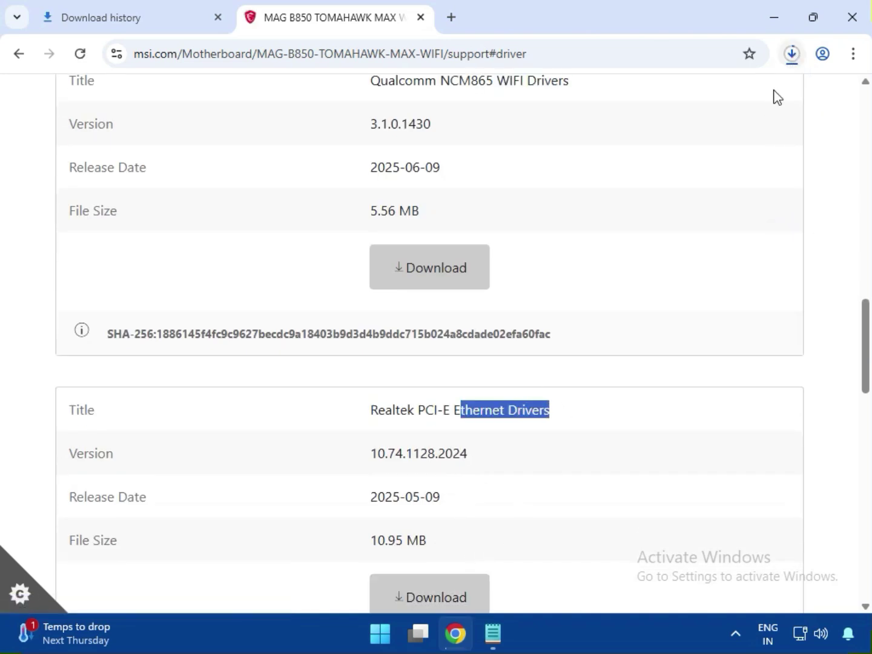
- Open the full download history and show bt_drivers (3).zip in its folder
scroll(691, 244, down, 4)
scroll(697, 218, up, 6)
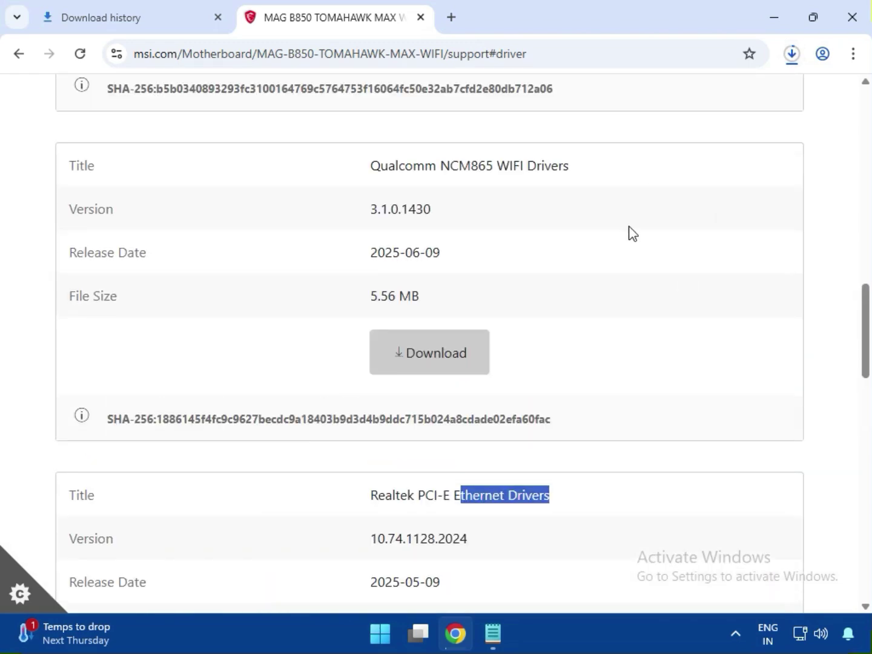
scroll(629, 231, up, 2)
click(792, 54)
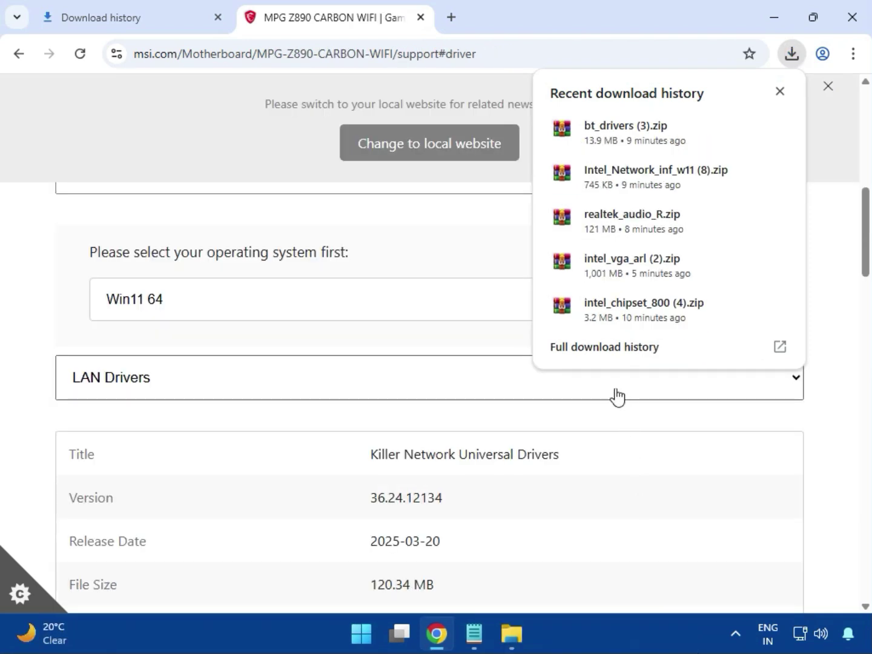
click(584, 354)
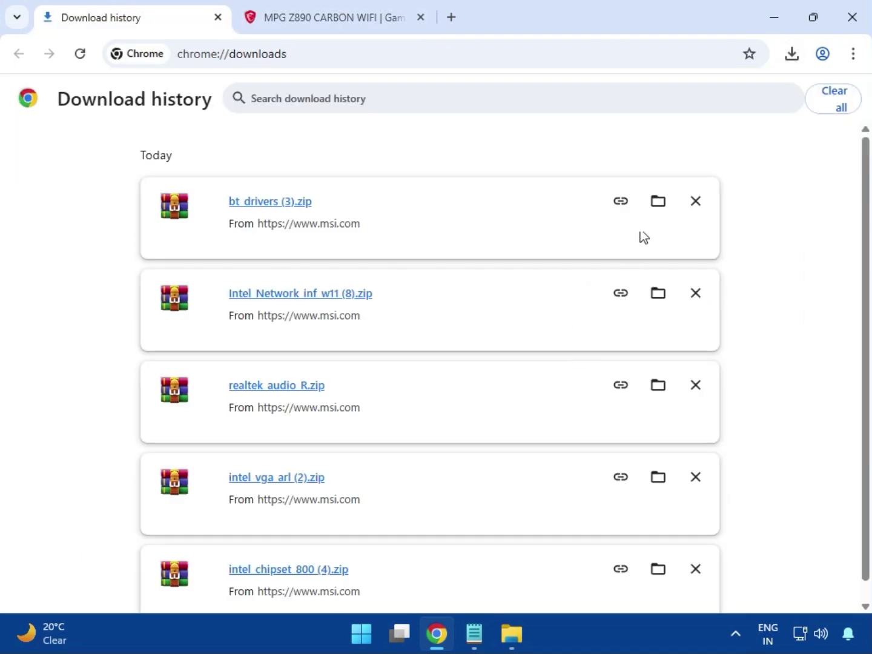
click(656, 203)
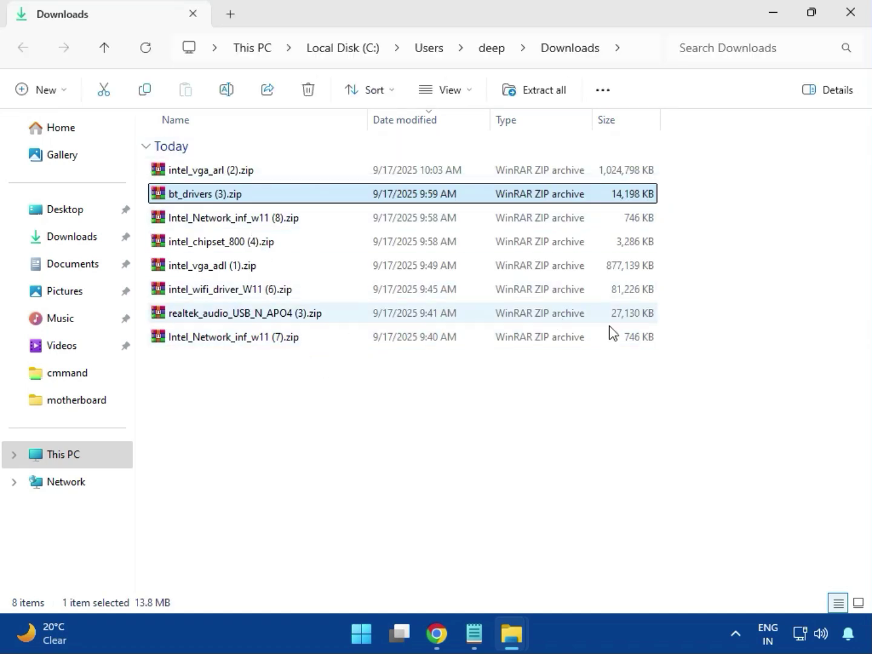
- Open the intel_vga_arl (2).zip archive, dismiss the WinRAR license reminder, and enter the Intel VGA Driver_32.0.101.6629 folder
click(243, 177)
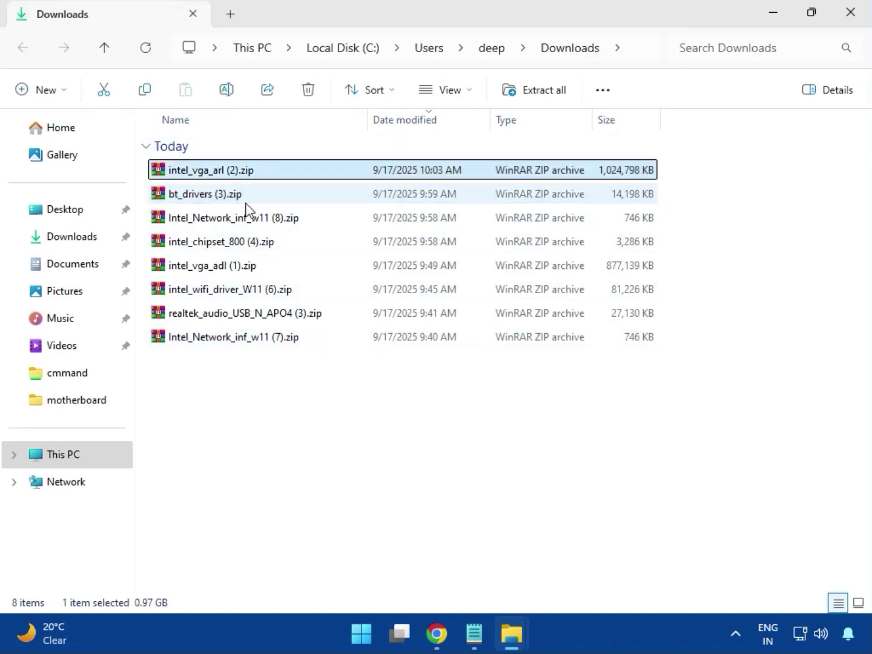
double_click(239, 172)
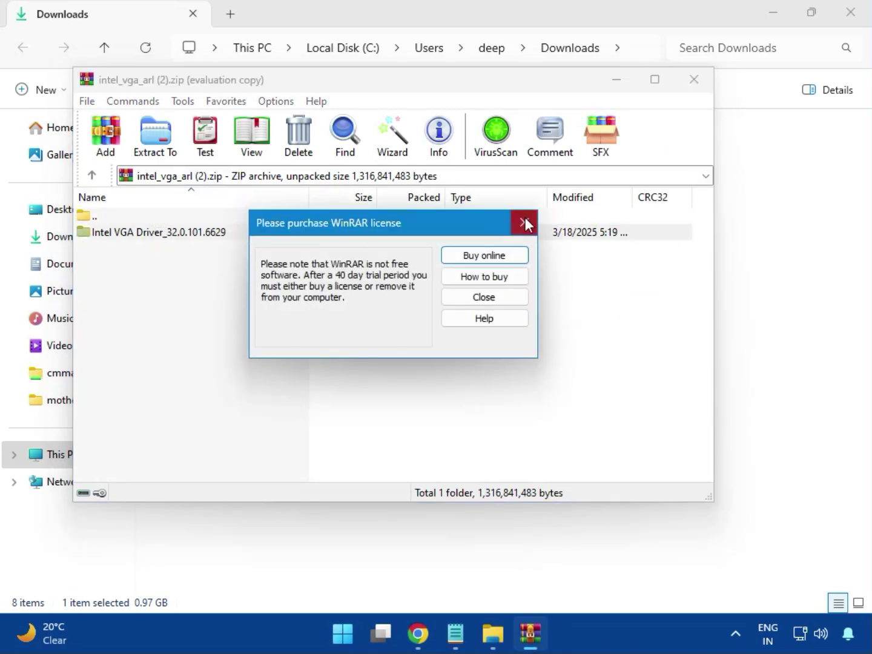
click(525, 224)
double_click(182, 234)
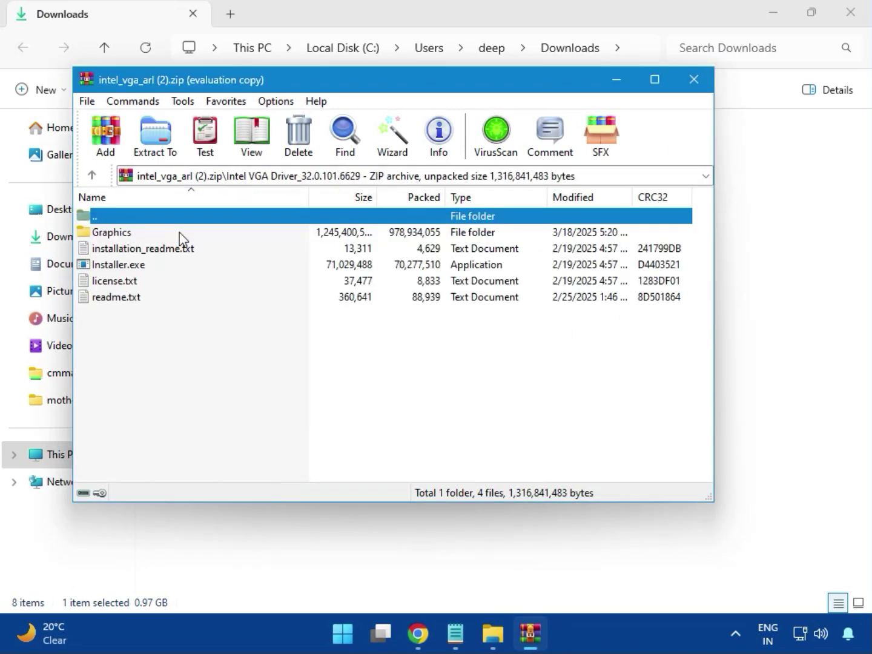
- Try to install the Intel graphics driver with Installer.exe, allowing it to make changes, and close the installer and archive
click(144, 267)
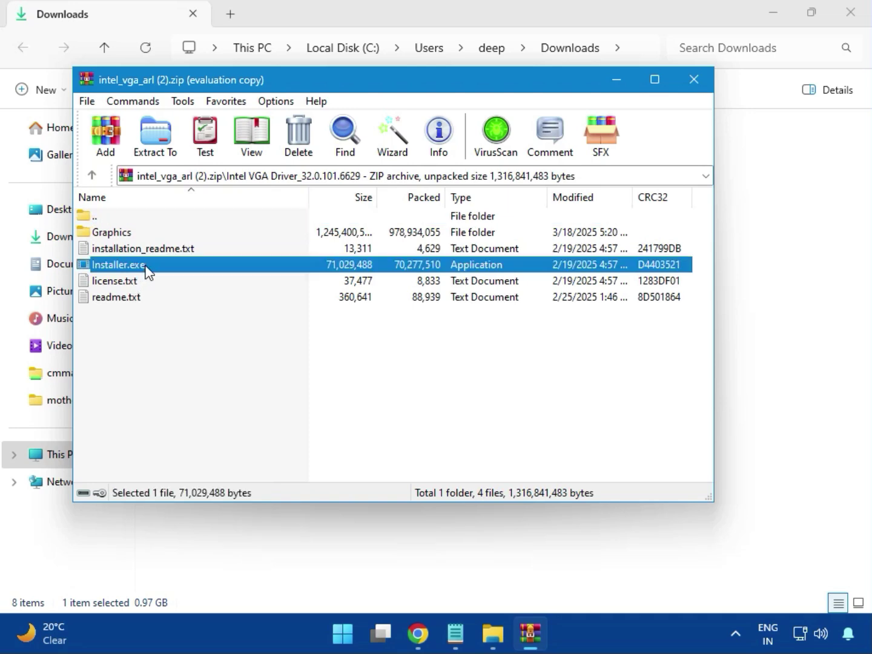
double_click(172, 270)
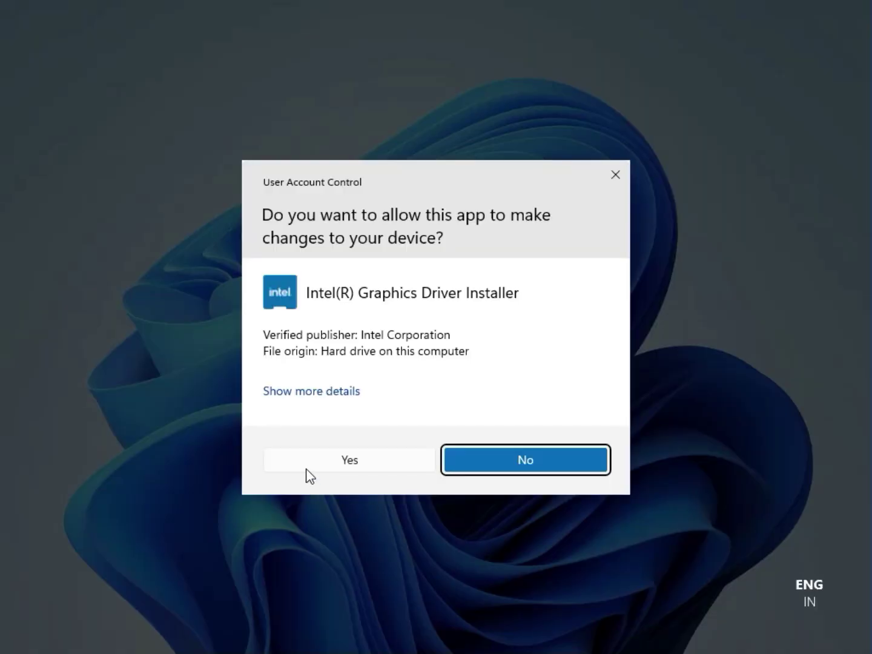
click(337, 460)
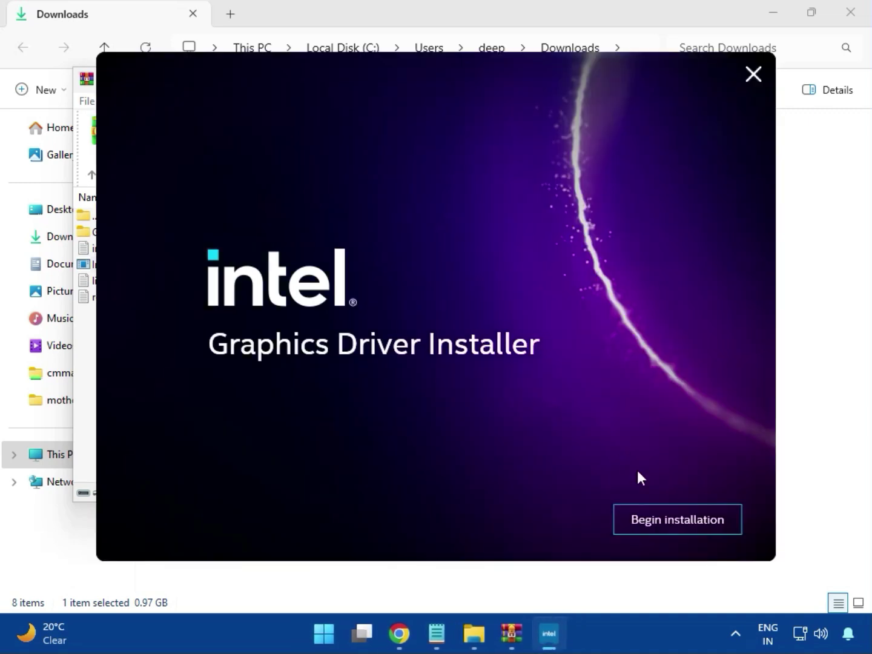
click(667, 519)
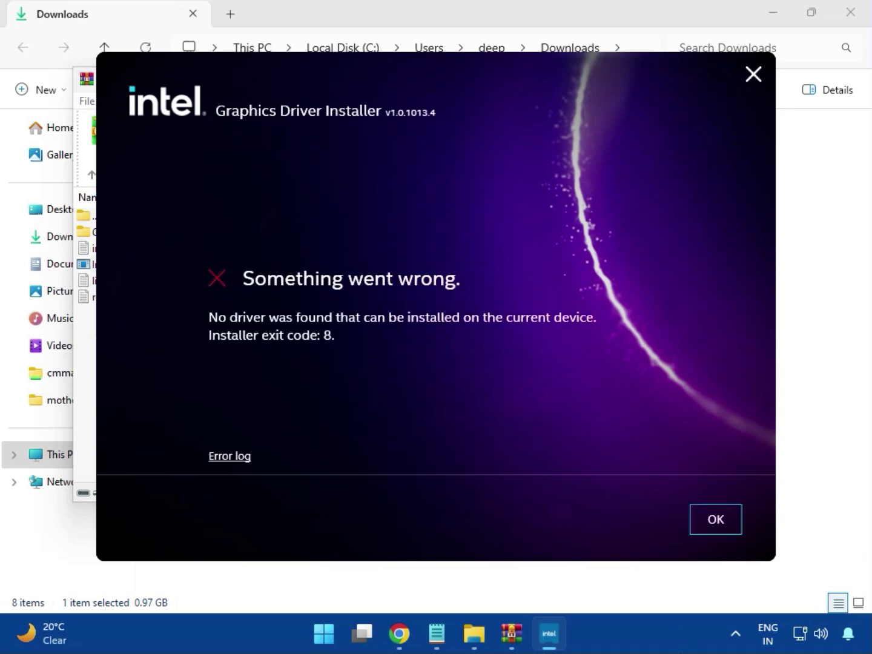
click(704, 533)
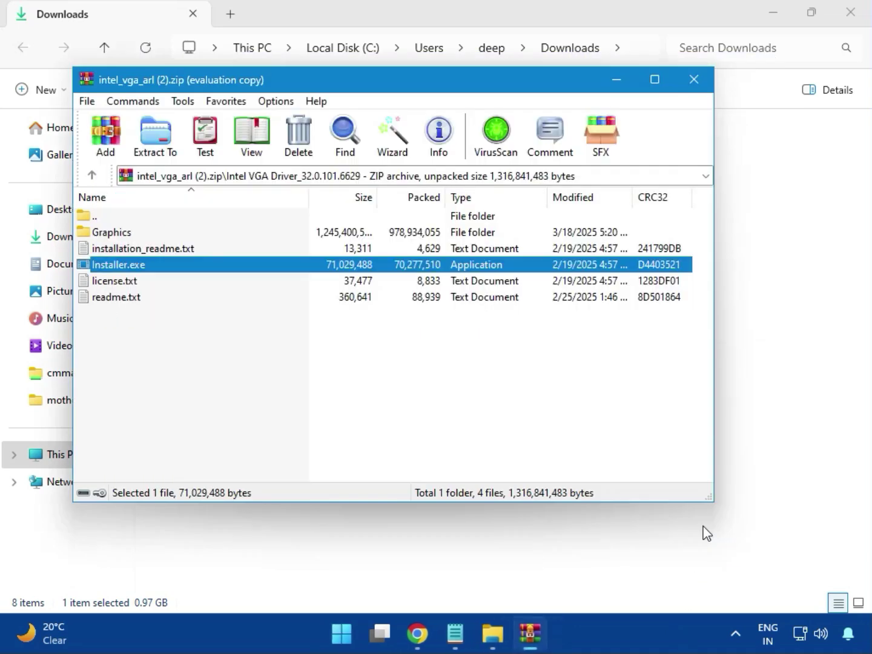
click(690, 74)
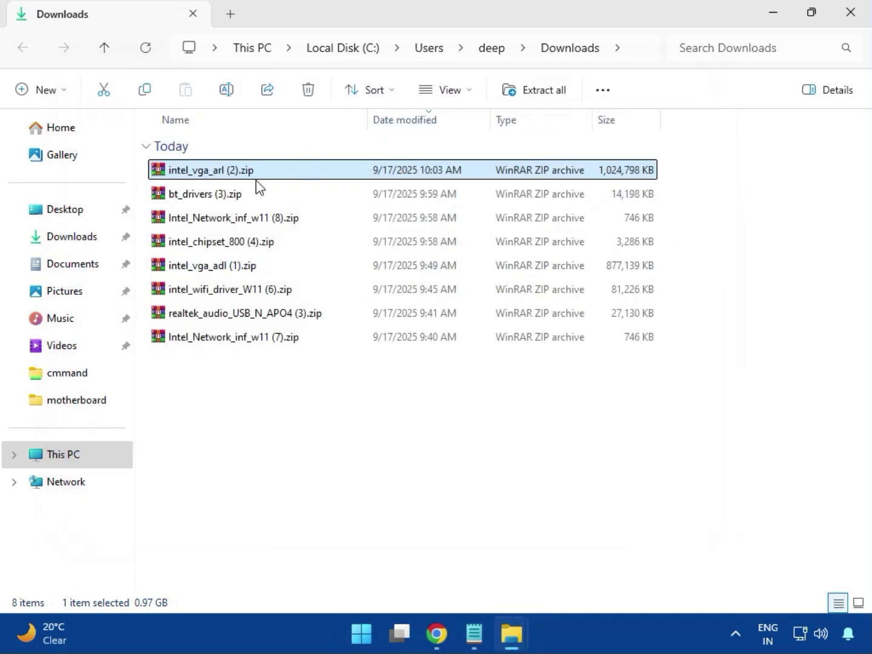
- Open the bt_drivers (3).zip archive and enter the Intel BlueTooth Driver_23.70.0.2 folder
click(171, 205)
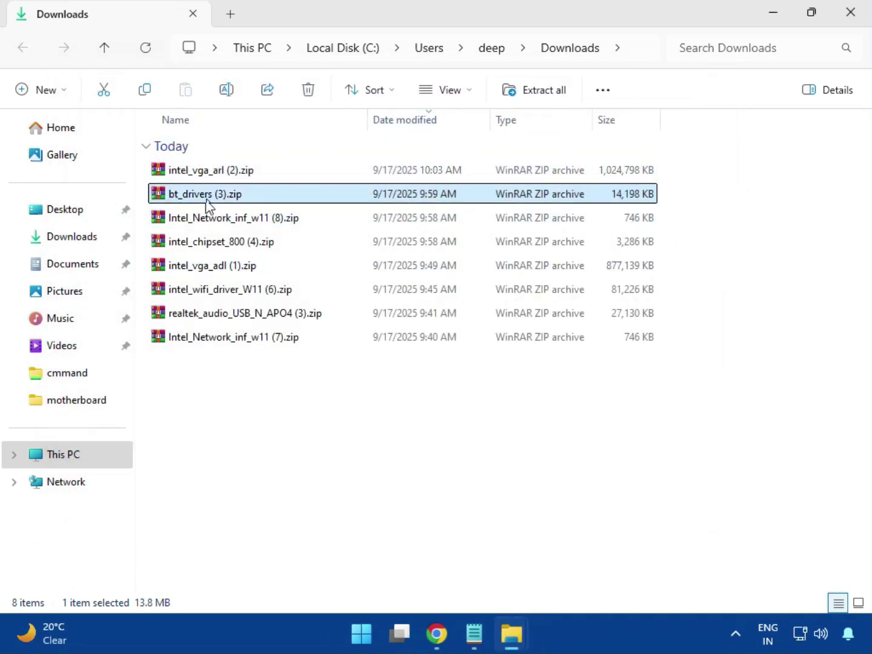
double_click(211, 199)
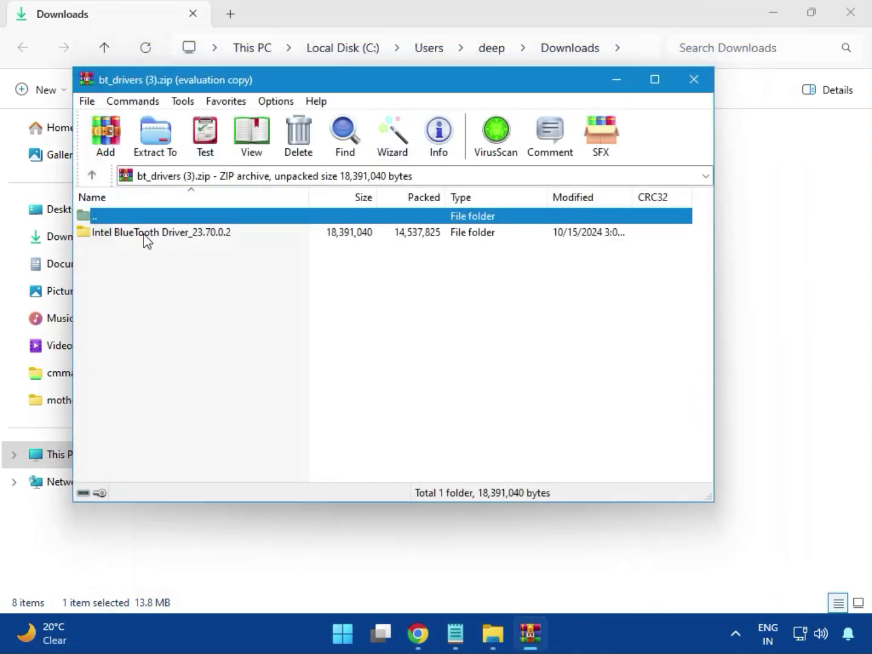
click(111, 236)
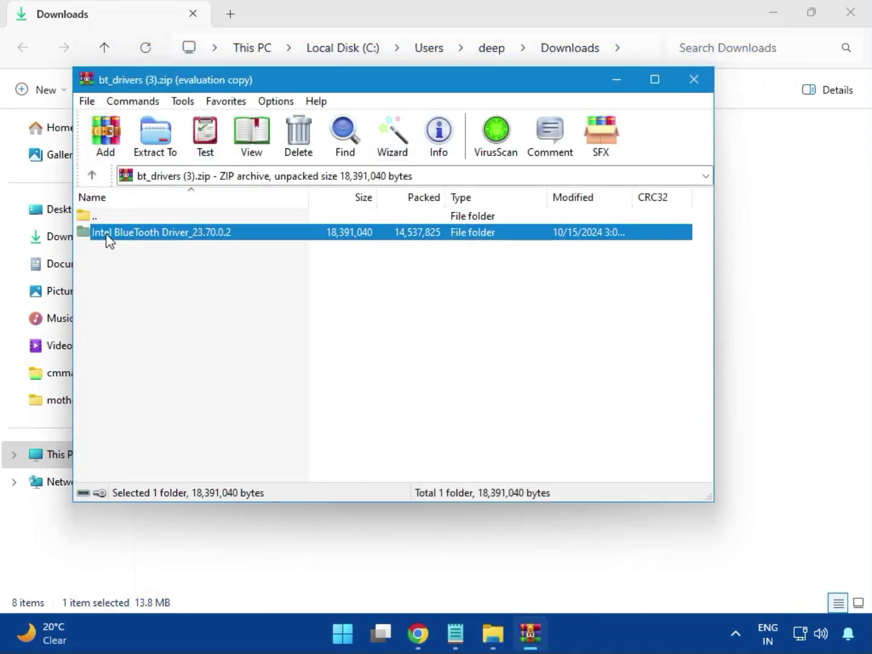
double_click(164, 237)
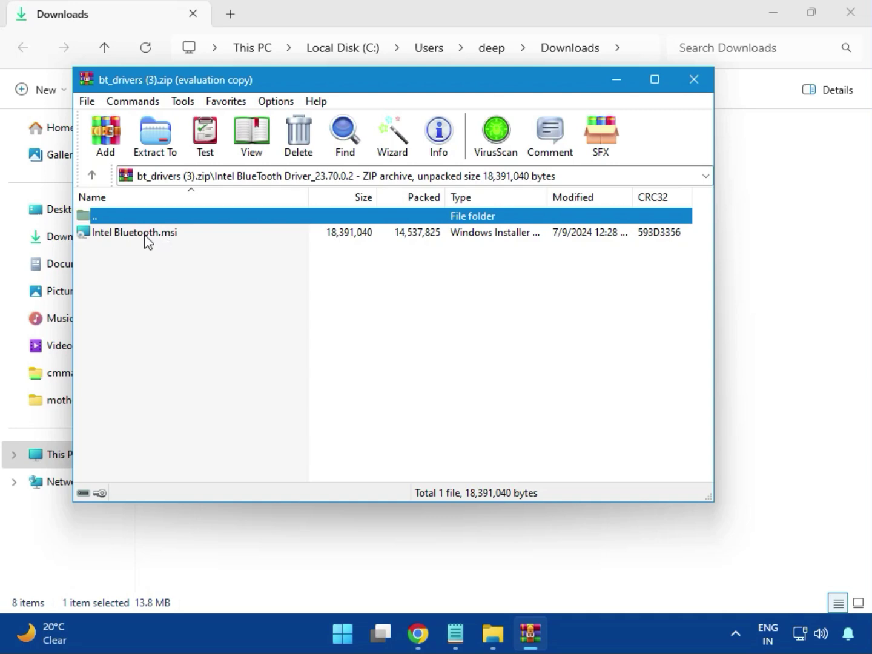
- Install the Intel Wireless Bluetooth driver from Intel Bluetooth.msi with the Typical setup, accepting the license and allowing changes, and close the archive
double_click(146, 234)
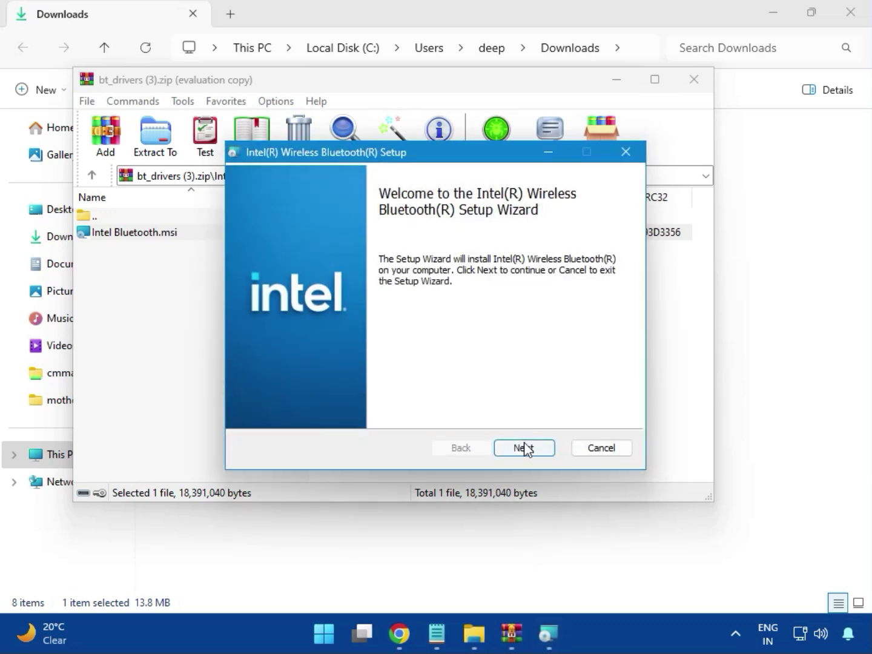
click(524, 448)
click(303, 411)
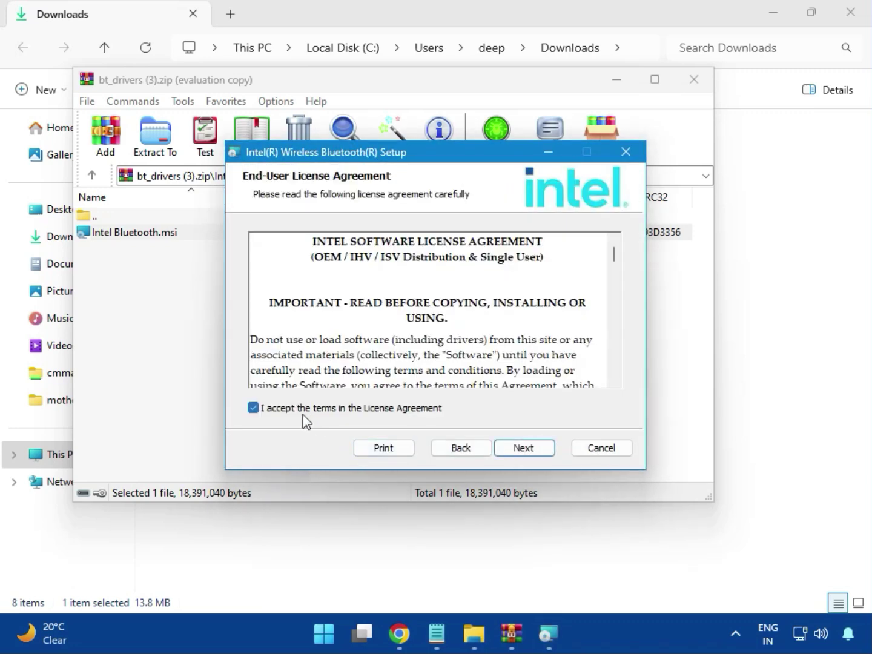
click(521, 448)
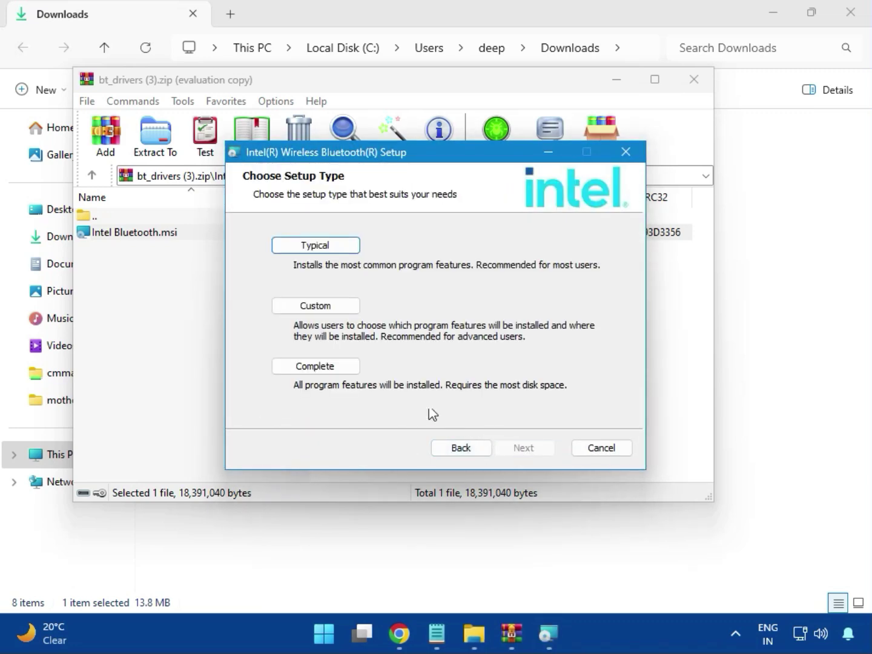
click(301, 246)
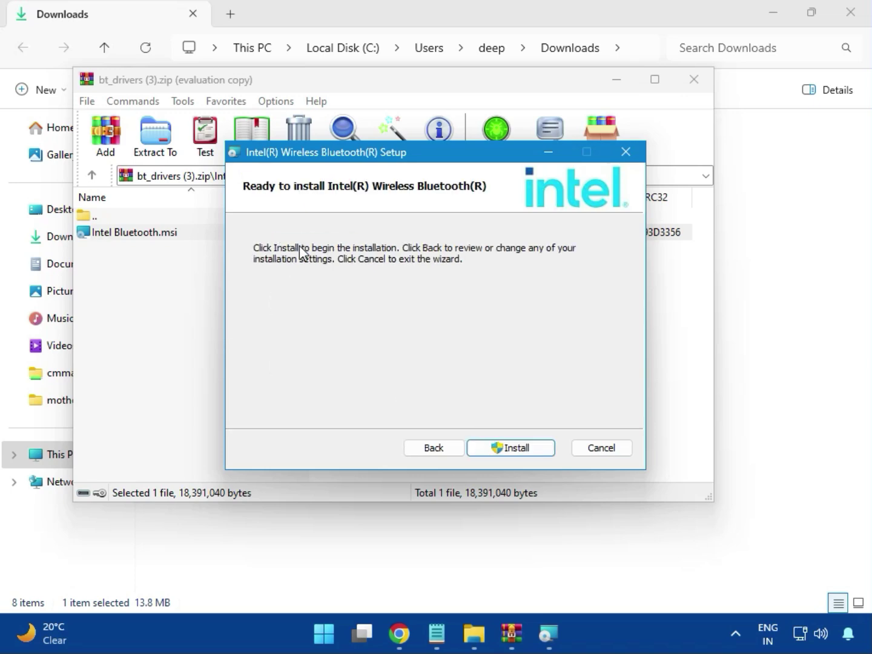
click(501, 447)
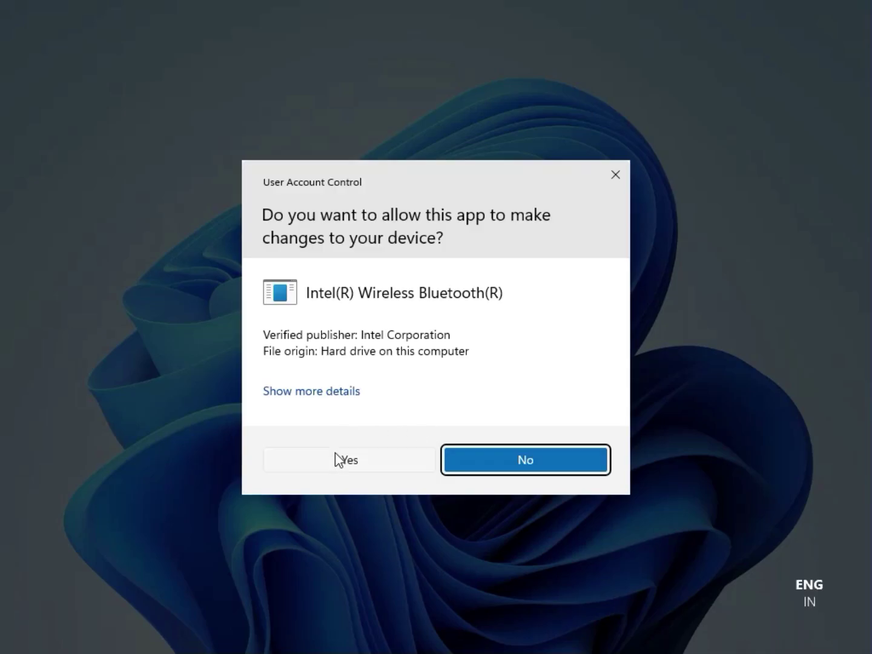
click(336, 456)
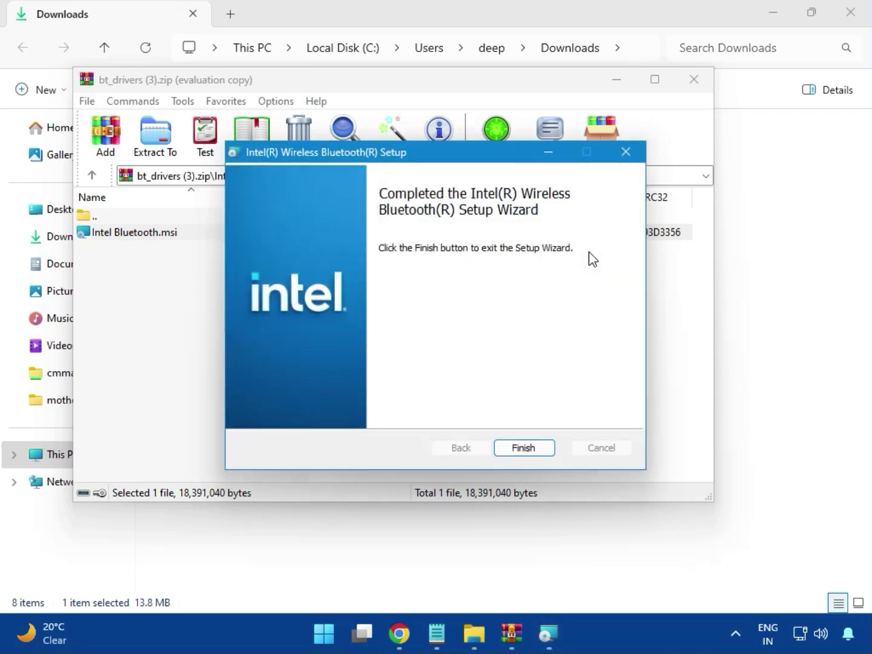
click(525, 449)
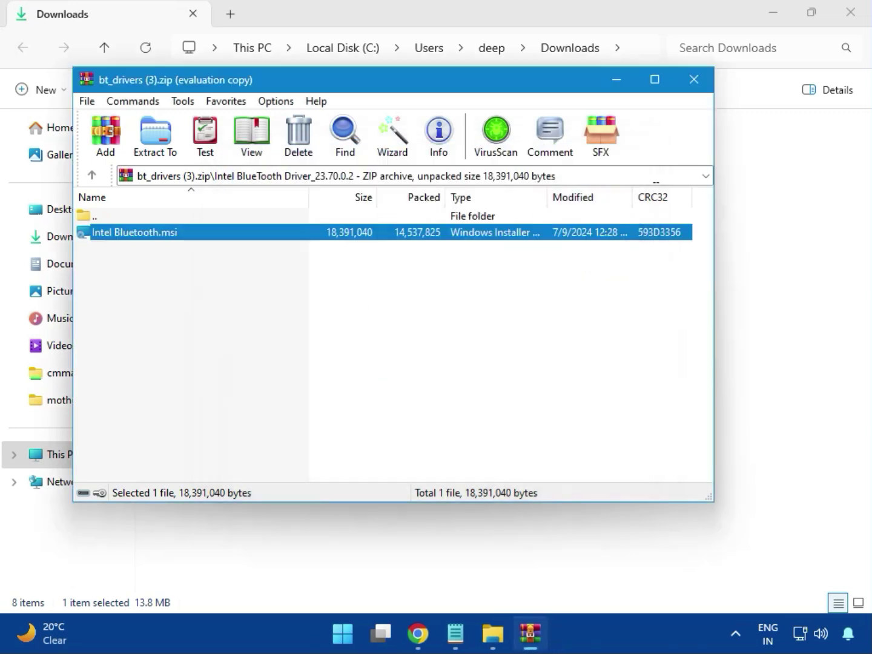
click(702, 89)
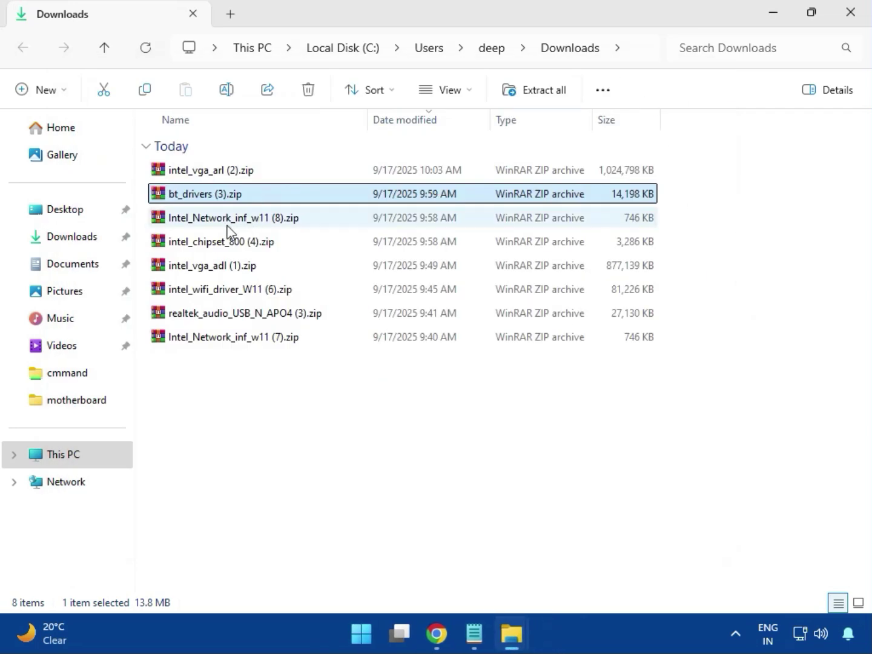
- Open the Intel_Network_inf_w11 (8).zip archive, dismiss the WinRAR window, and enter the W11 folder
click(228, 226)
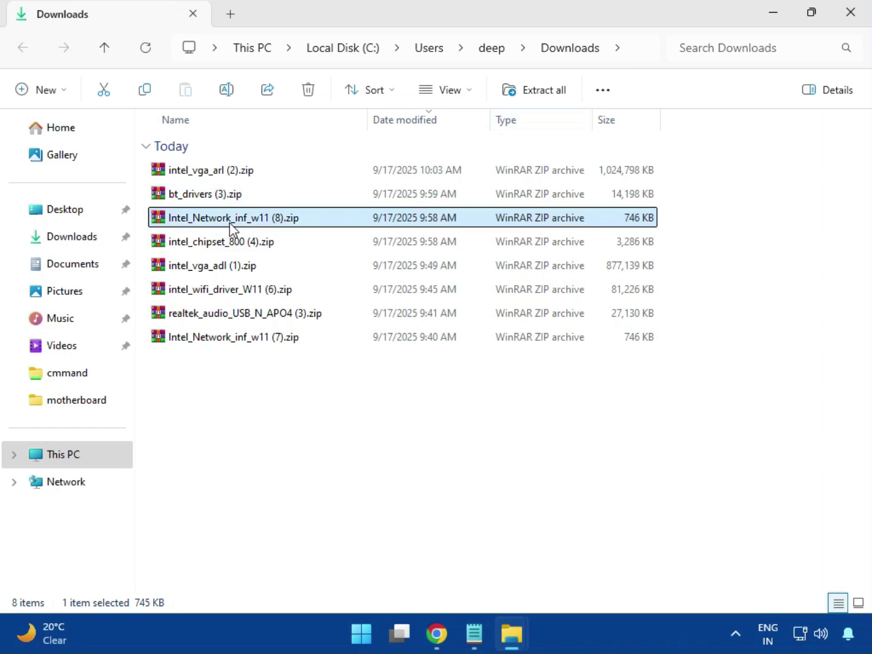
double_click(241, 219)
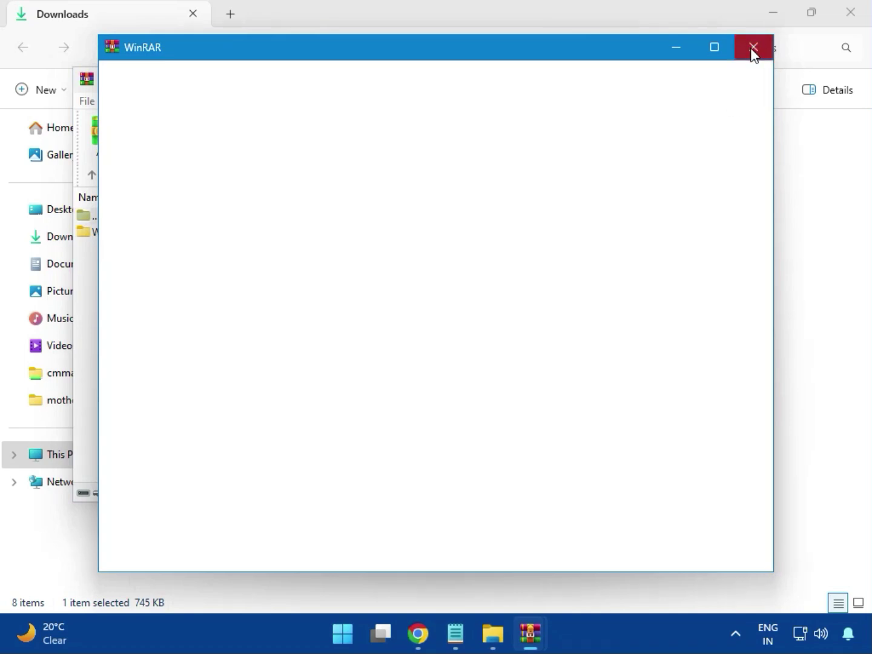
click(106, 243)
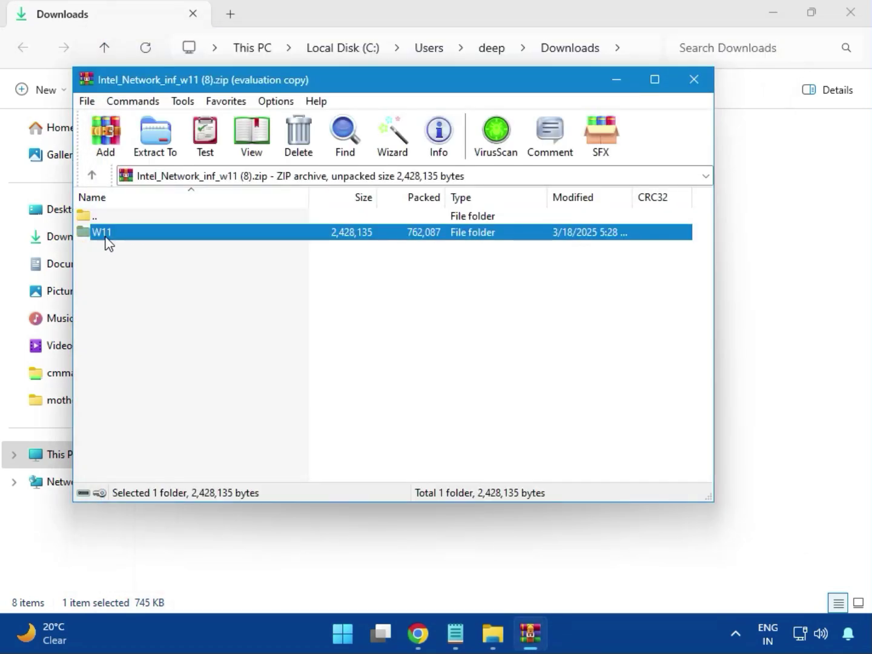
double_click(109, 244)
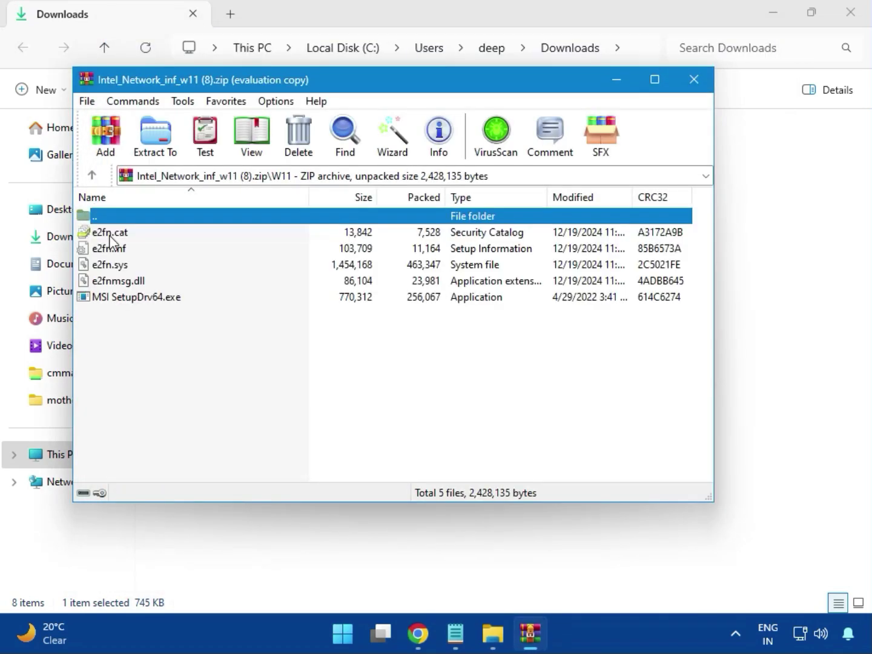
- Try to install the Intel network driver with MSI SetupDrv64.exe, allowing it to make changes, and close the installer and archive
double_click(156, 299)
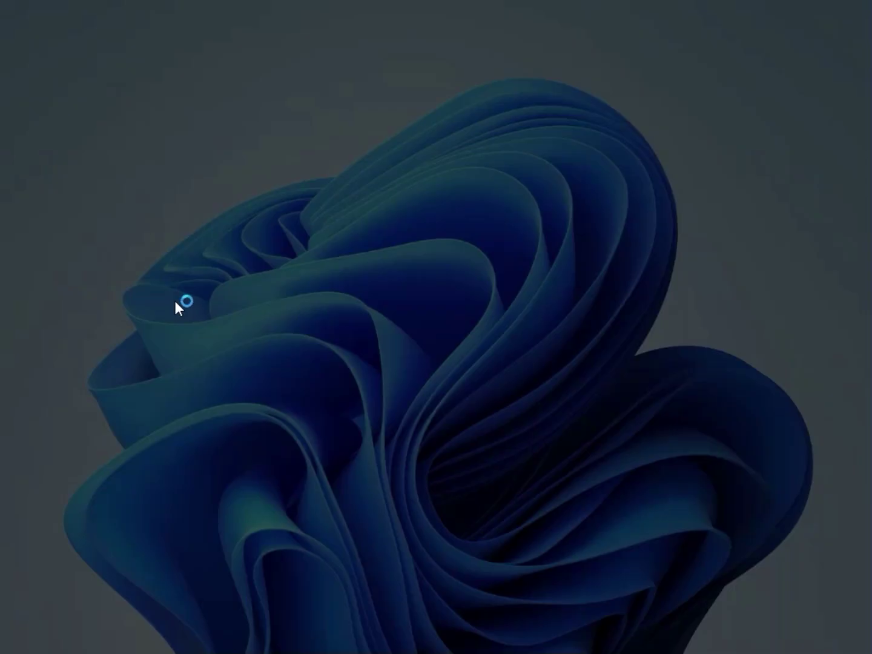
click(327, 459)
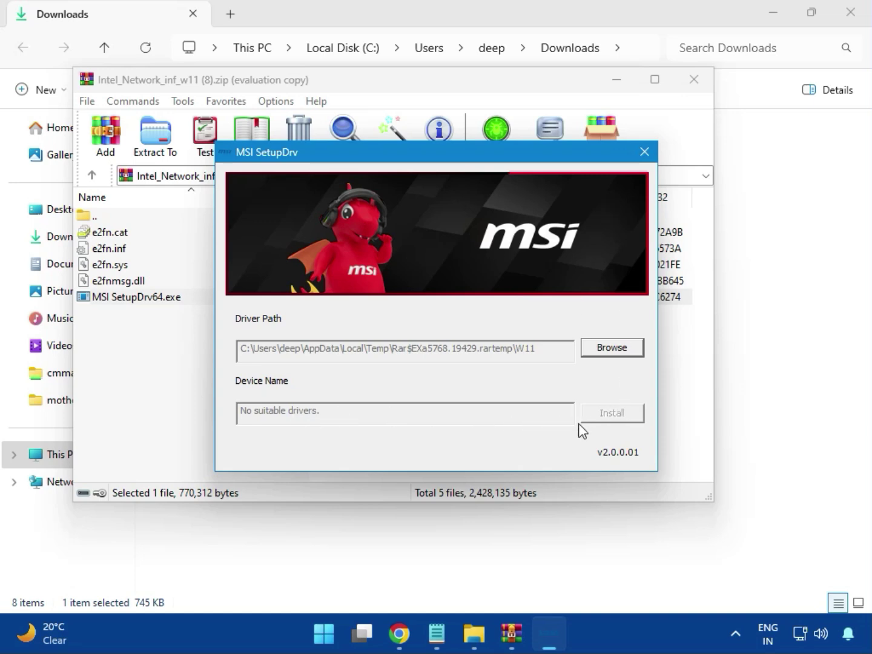
click(644, 153)
click(692, 82)
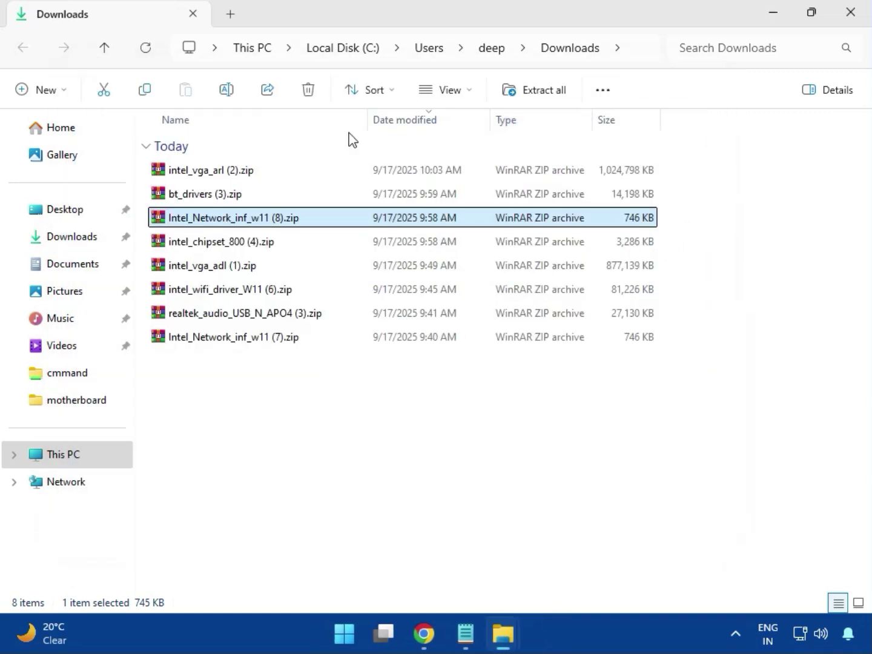
- Open the intel_chipset_800 (4).zip archive, dismiss the WinRAR license reminder, and enter the Intel Chipset Driver_10.1.20062.8627 folder
click(202, 245)
double_click(248, 245)
click(124, 237)
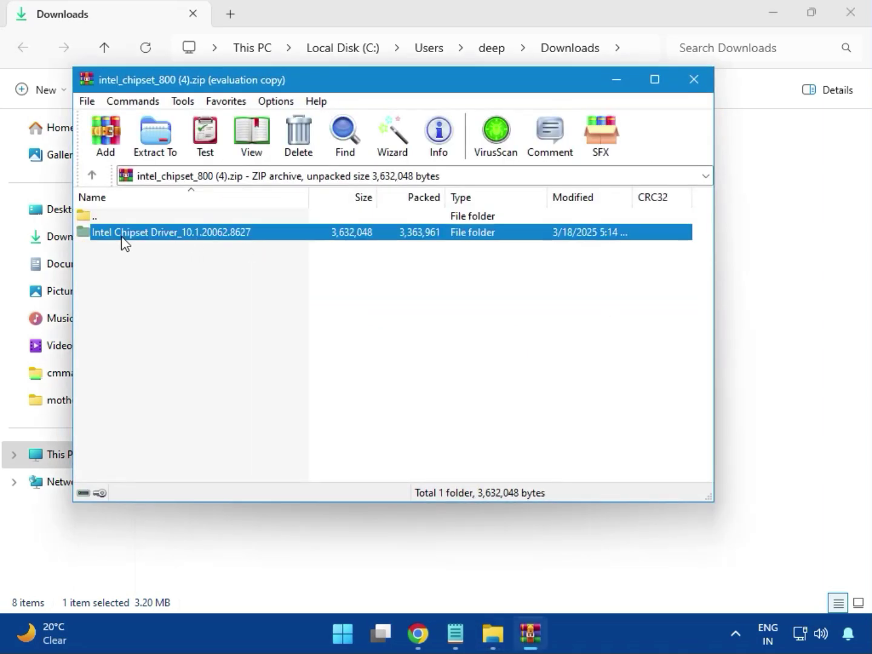
click(523, 222)
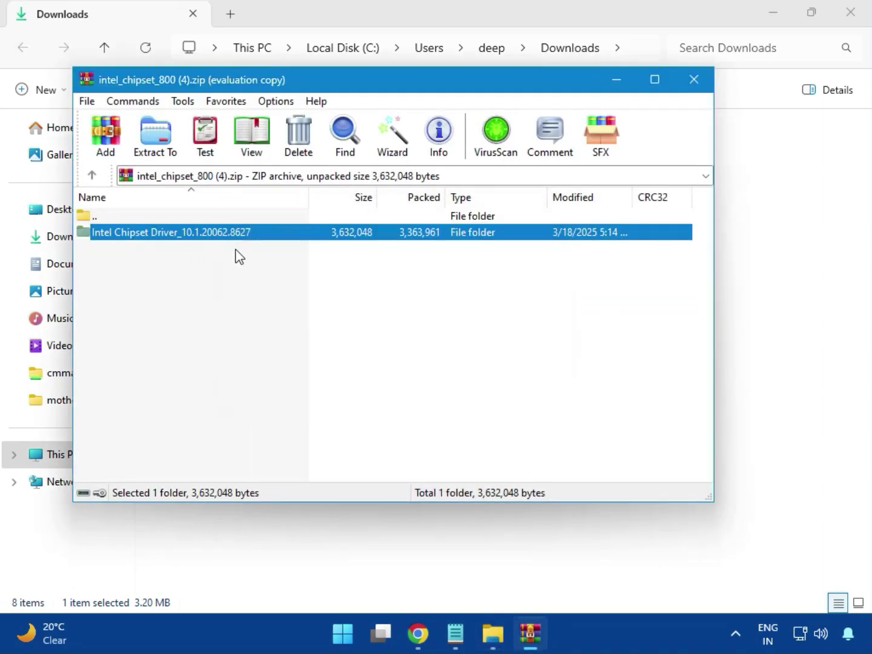
double_click(214, 236)
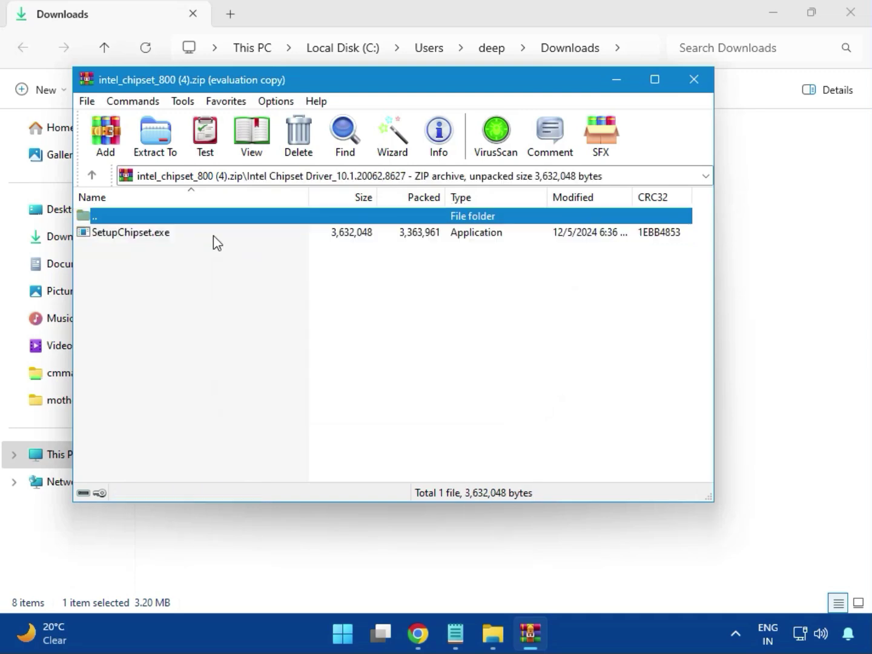
- Install the Intel Chipset Device Software with SetupChipset.exe, accepting the license agreement and allowing it to make changes
double_click(138, 236)
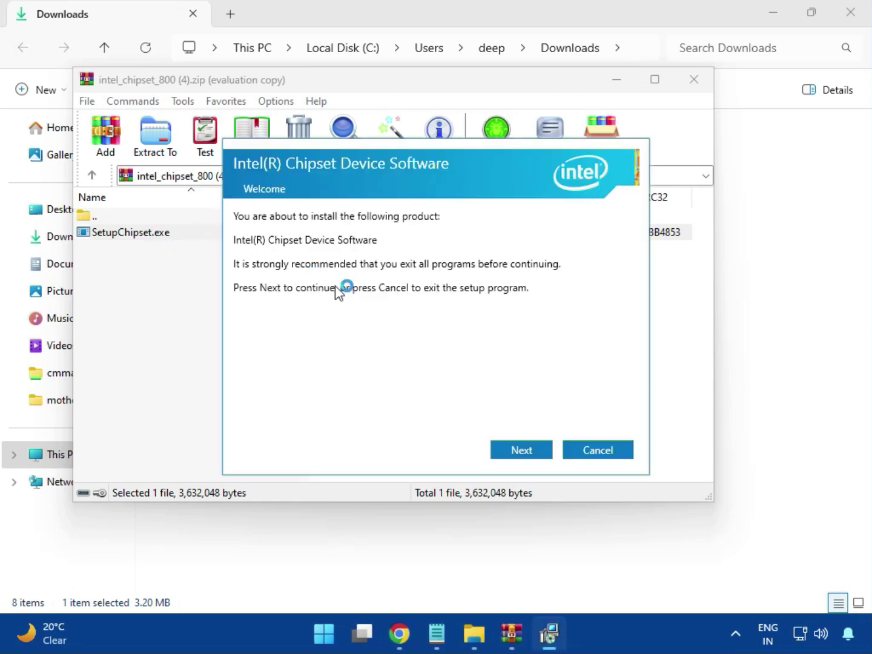
click(525, 451)
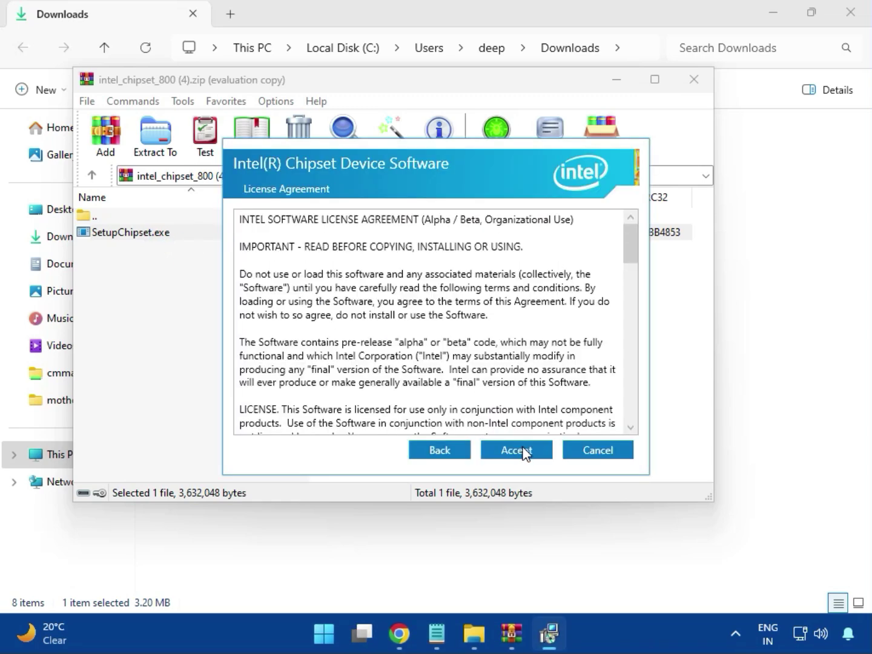
click(523, 450)
click(523, 450)
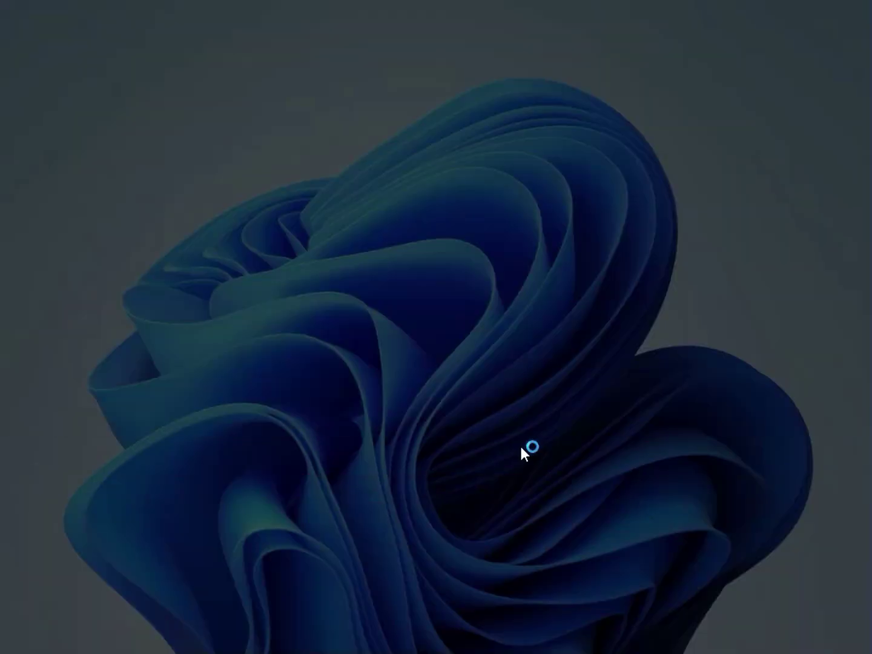
click(385, 462)
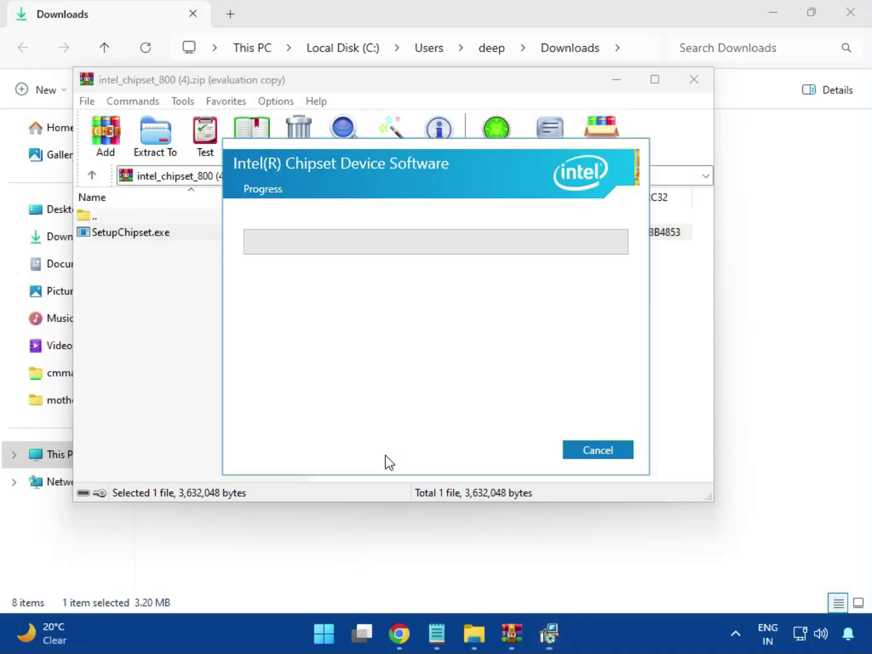
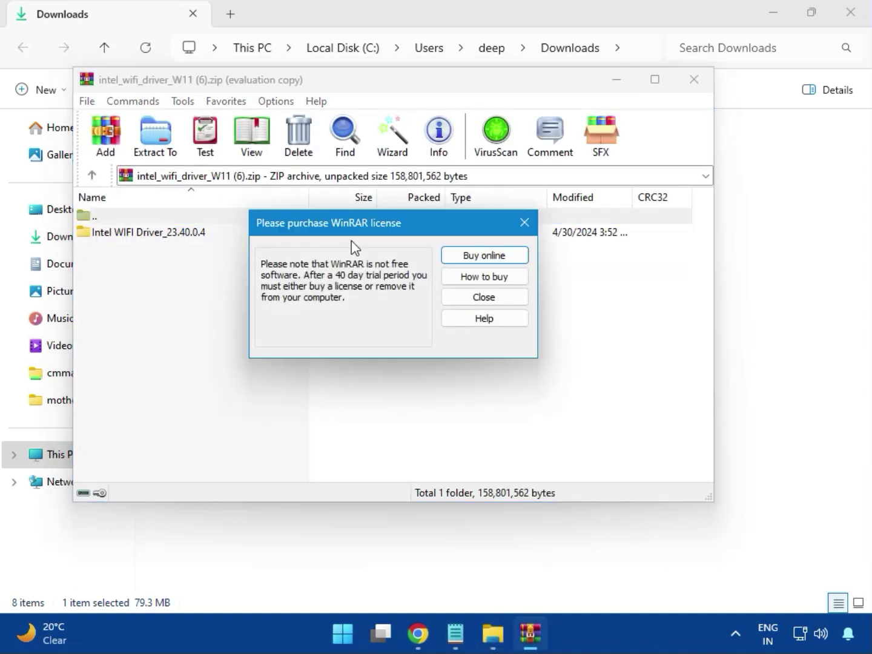
- Dismiss the WinRAR license reminder and enter Intel WIFI Driver_23.40.0.4\UWD\Win64 in the intel_wifi_driver_W11 (6).zip archive
click(523, 222)
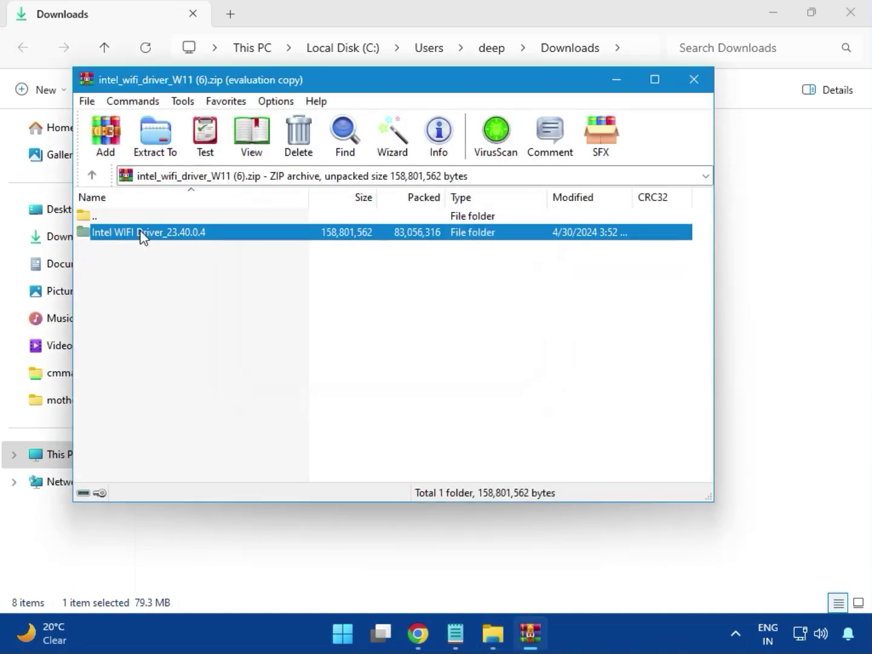
double_click(139, 232)
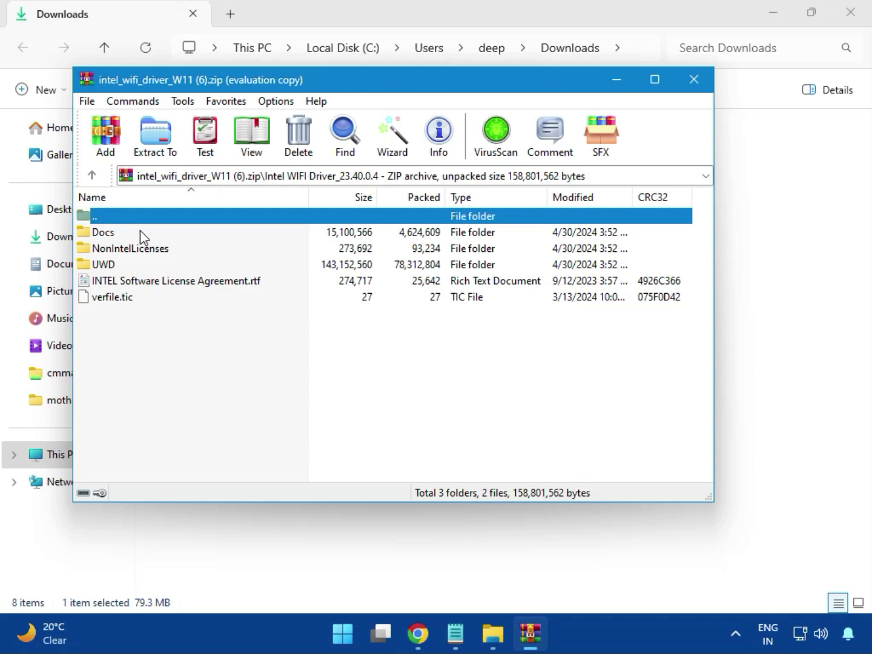
double_click(118, 266)
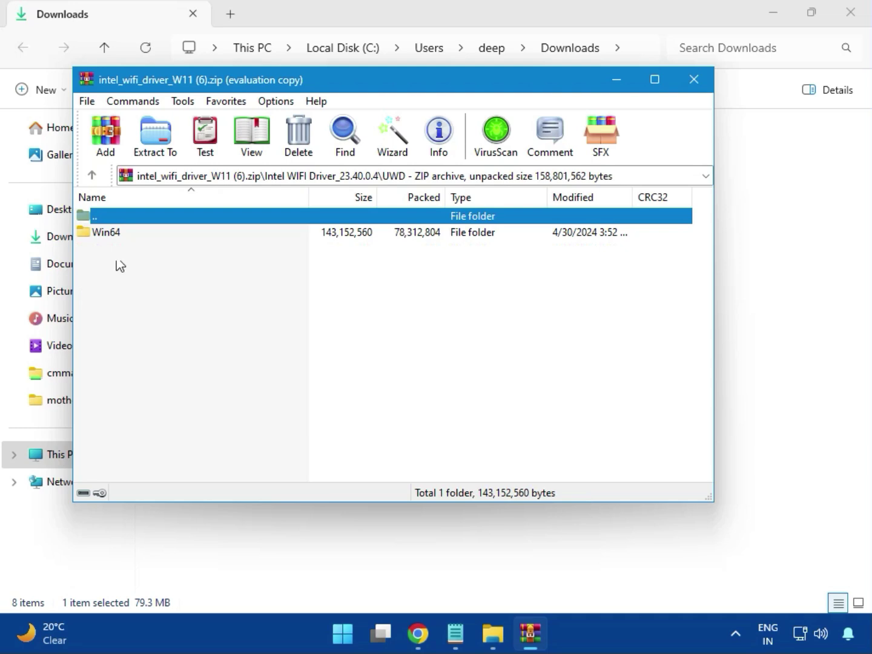
double_click(118, 238)
- Check the Drivers folder for a setup program and return to the Win64 folder
double_click(119, 233)
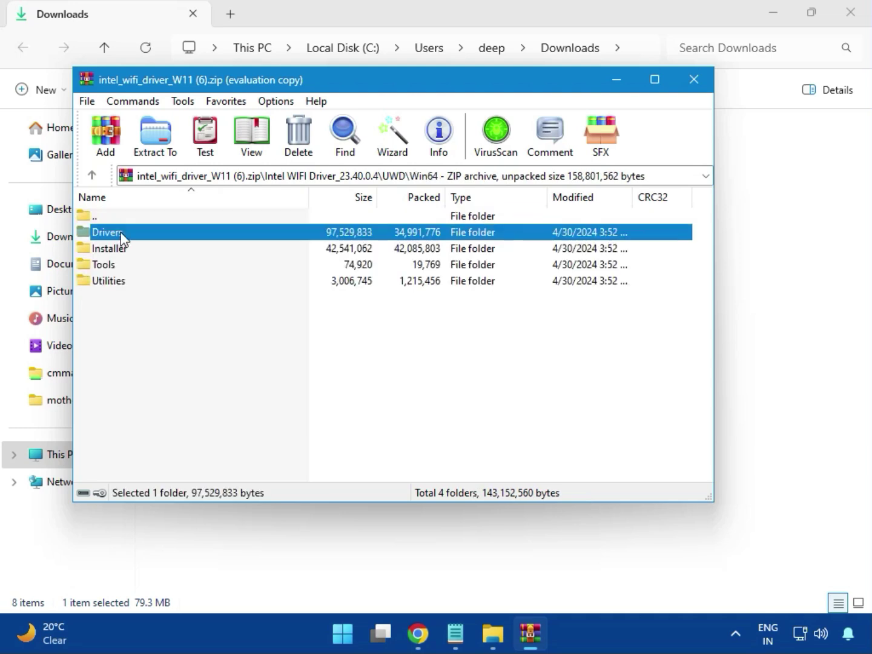
scroll(159, 358, down, 2)
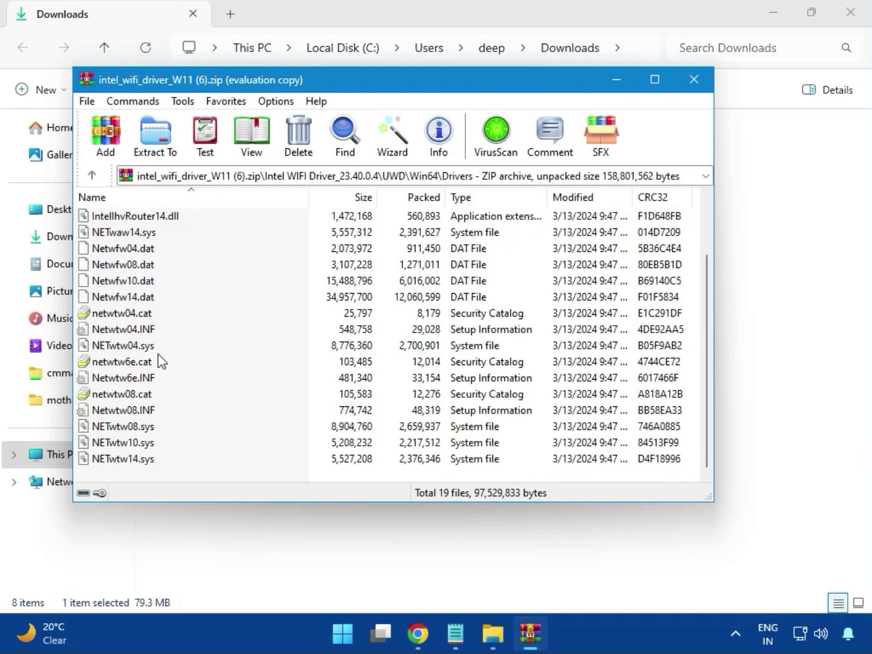
scroll(152, 403, up, 2)
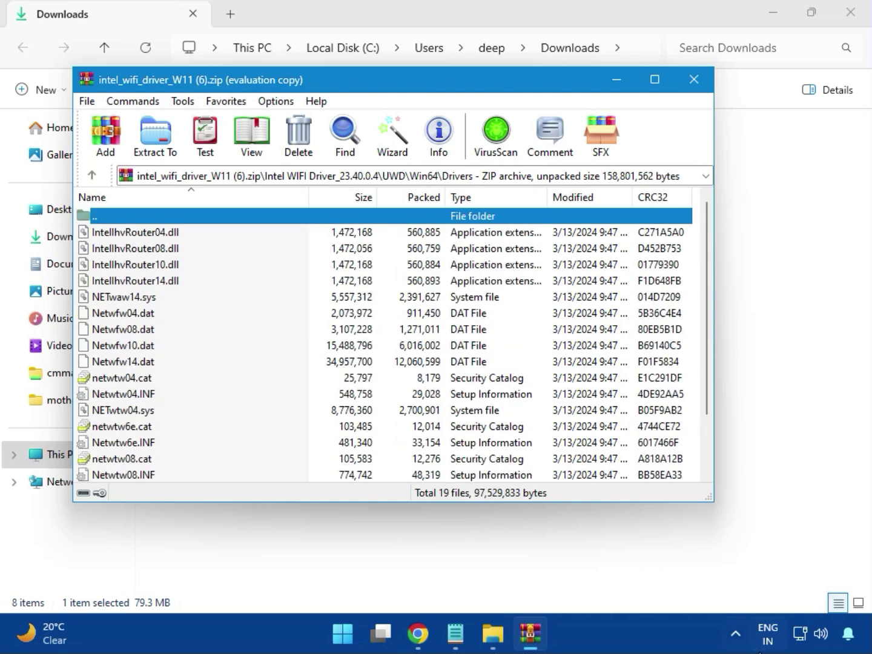
key(BackSpace)
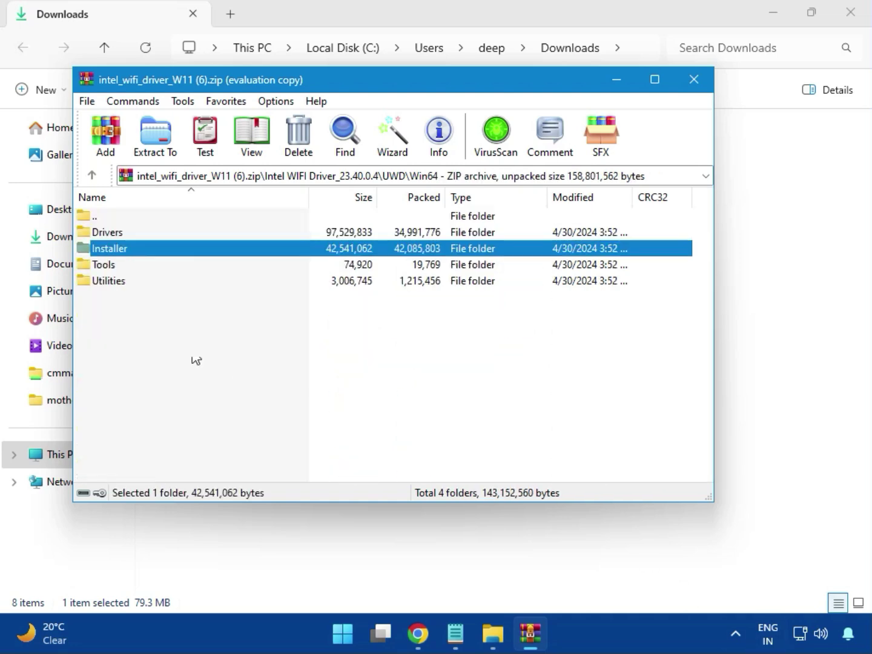
- Install the Intel PROSet/Wireless Wi-Fi Software with WirelessSetup.exe from the Installer folder, agreeing to the license and allowing changes
double_click(116, 248)
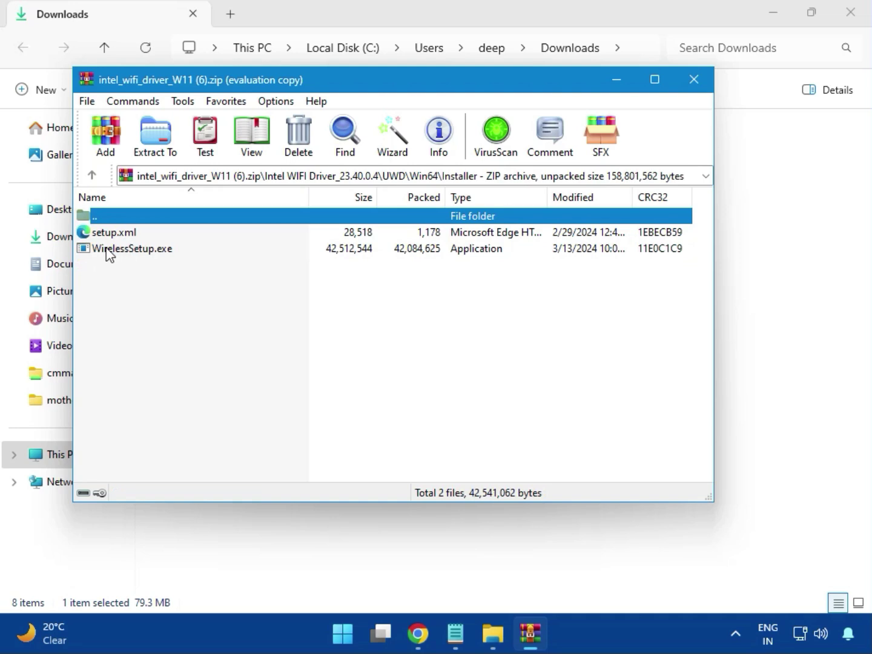
click(128, 249)
double_click(136, 249)
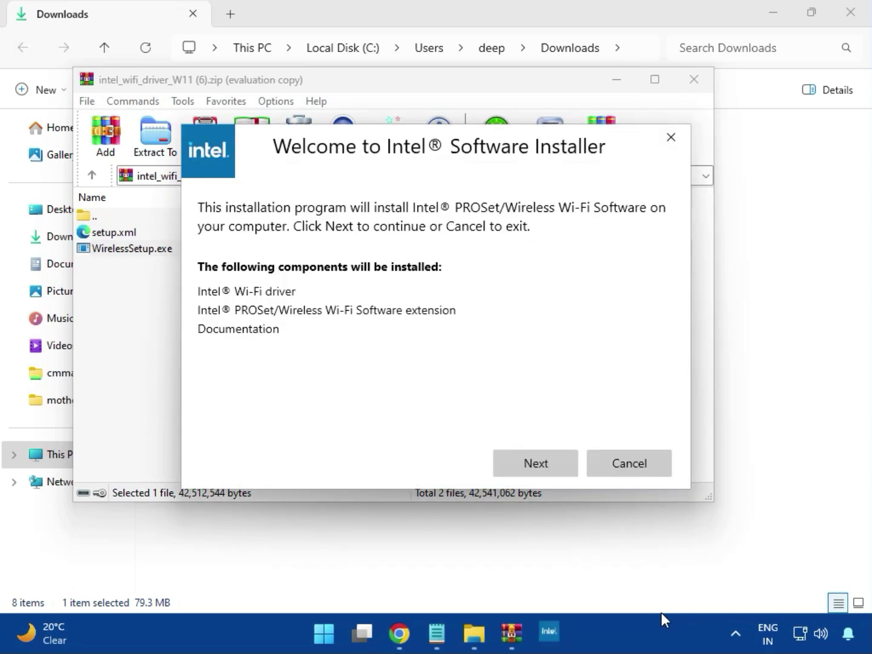
click(534, 456)
click(378, 427)
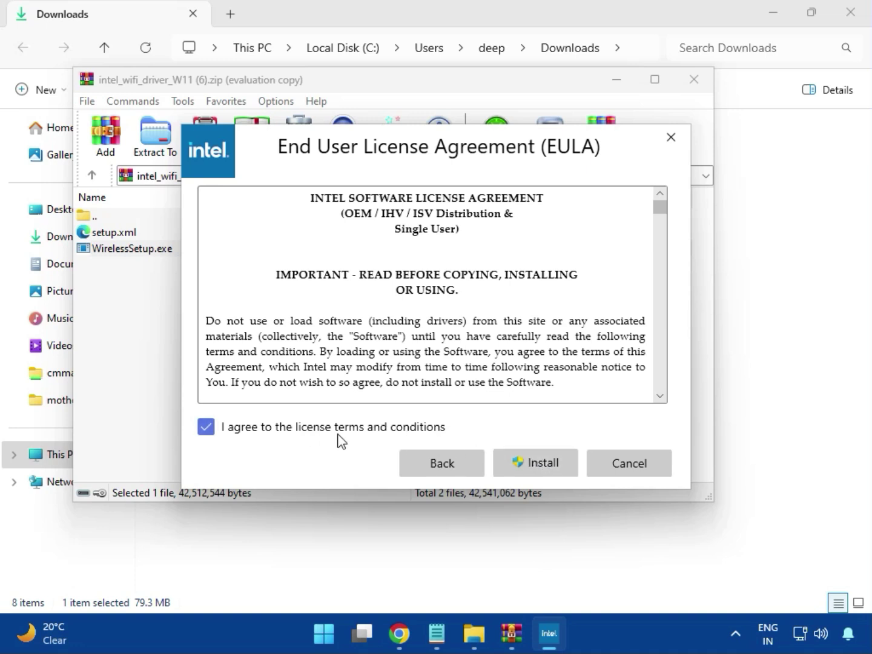
click(545, 469)
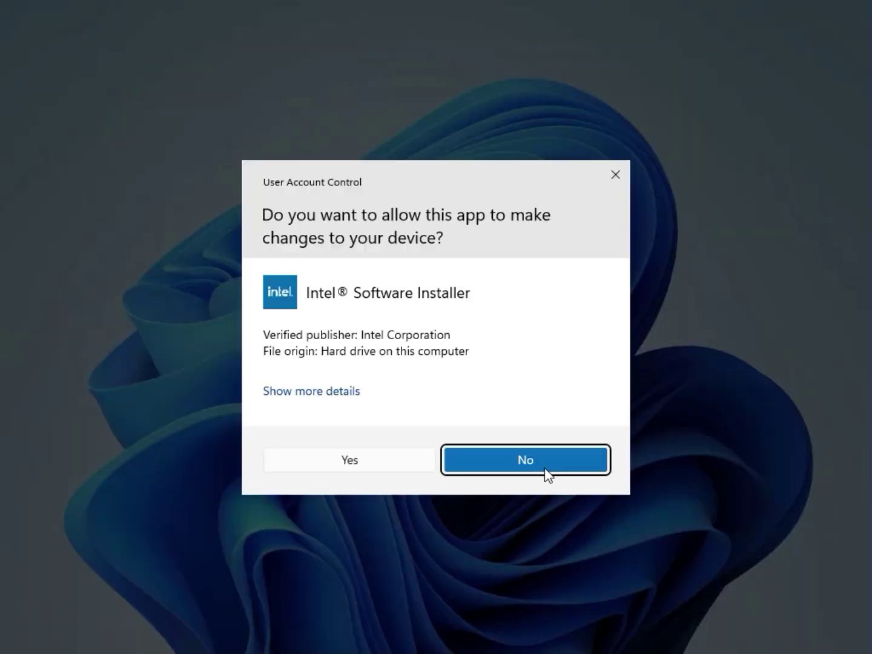
click(395, 471)
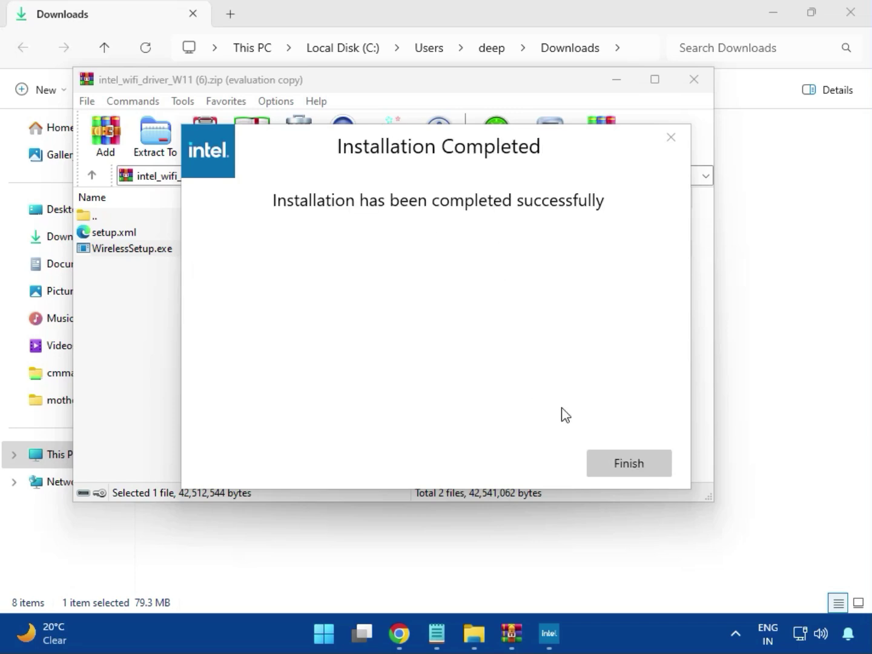
- Finish the Intel Wi-Fi installer and close the intel_wifi_driver_W11 (6).zip archive
click(627, 464)
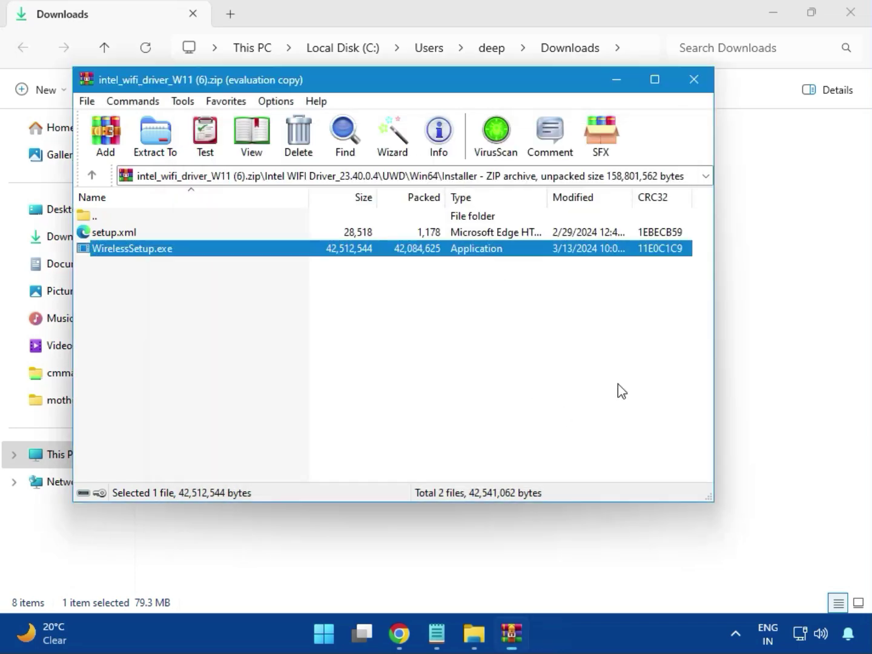
click(695, 84)
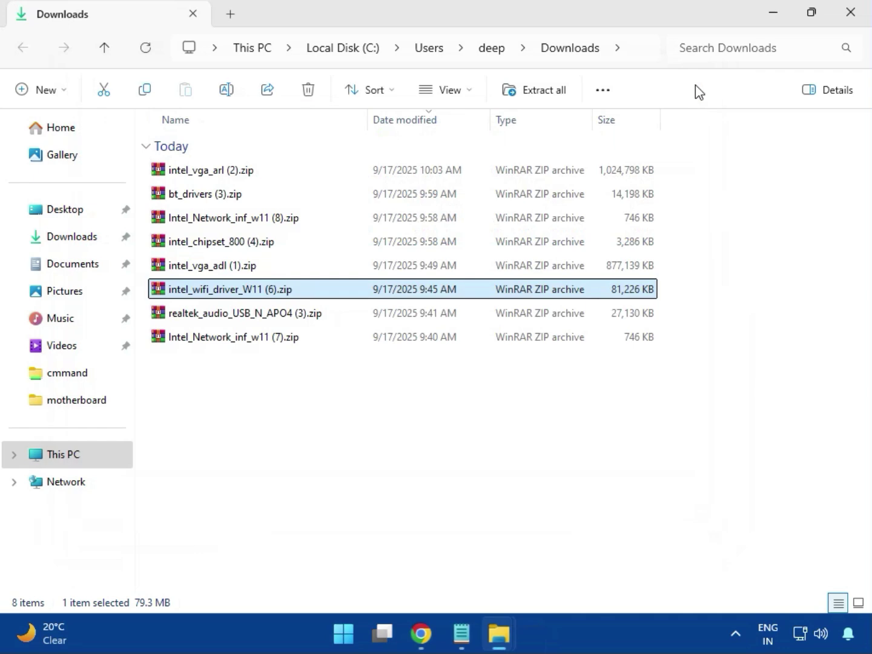
- Open the realtek_audio_USB_N_APO4 (3).zip archive, dismiss the WinRAR license reminder, and enter the Realtek USB Universal Driver folder
click(262, 327)
double_click(262, 328)
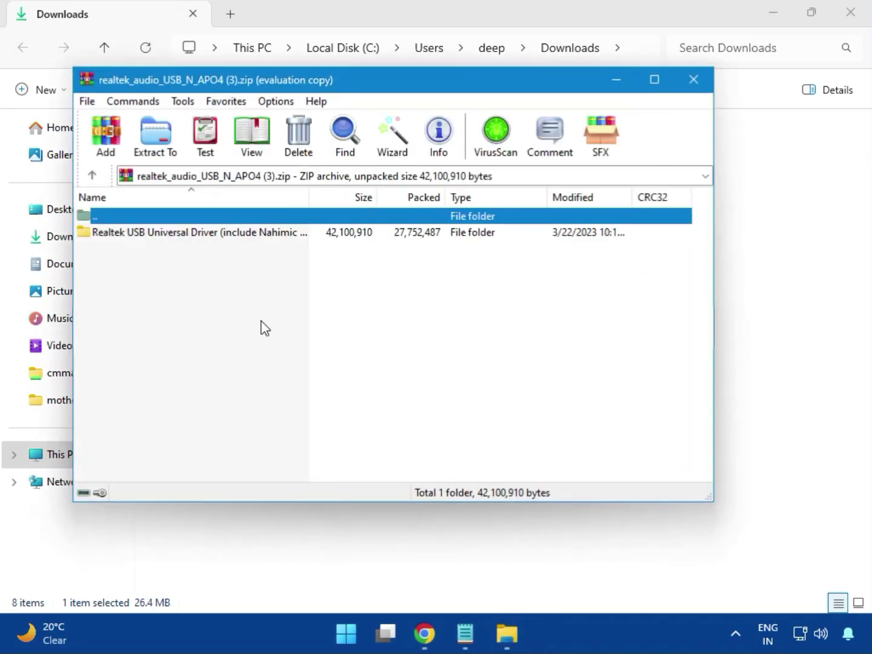
click(751, 57)
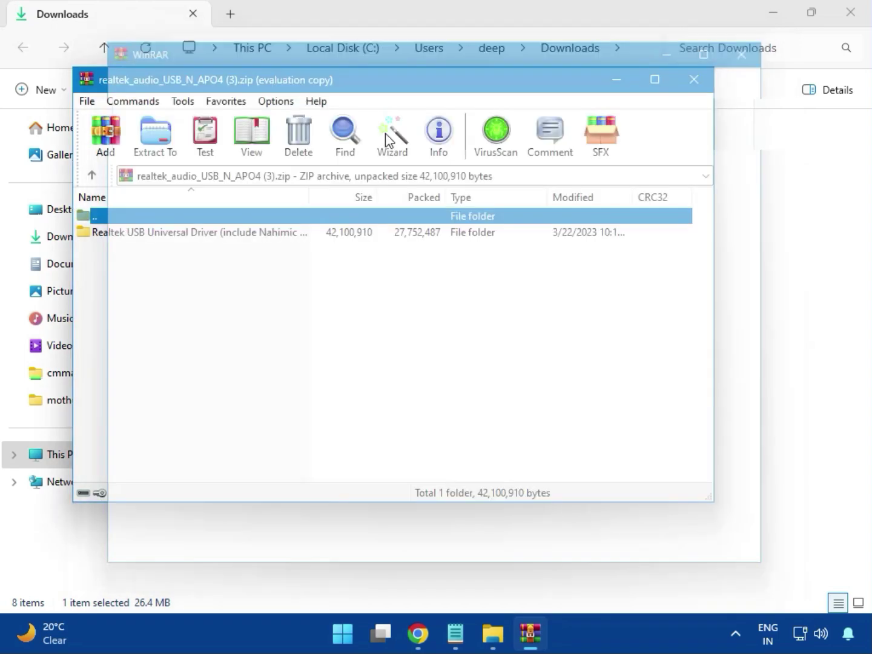
double_click(195, 234)
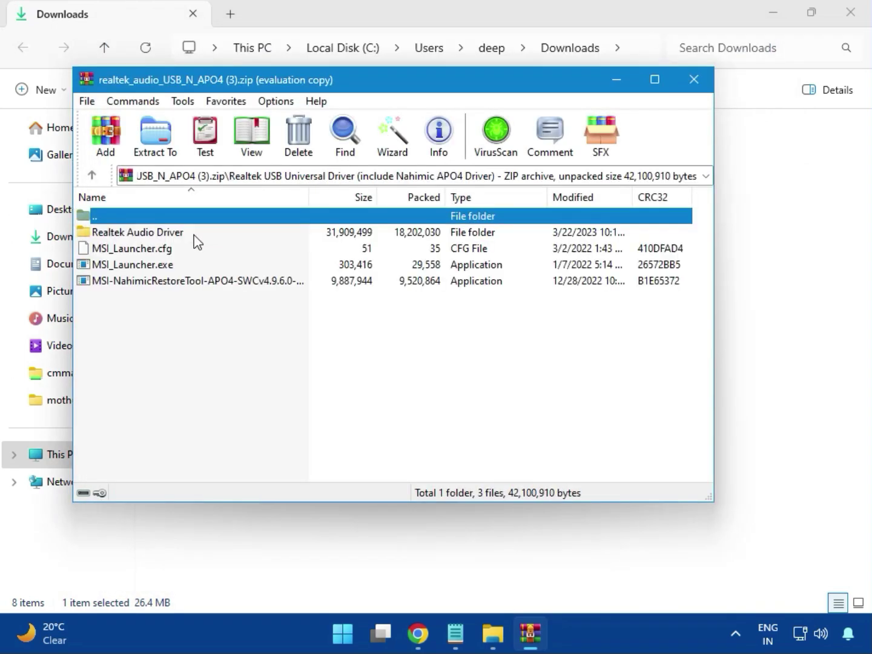
- Run MSI_Launcher.exe to install the Realtek audio driver, allow the Realtek setup to make changes, and close the archive
double_click(155, 267)
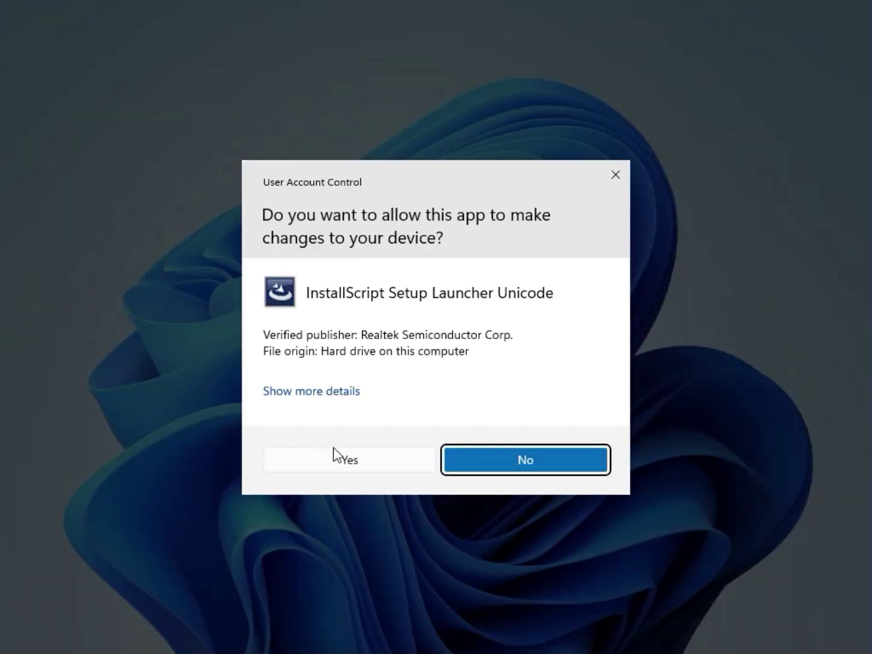
click(337, 458)
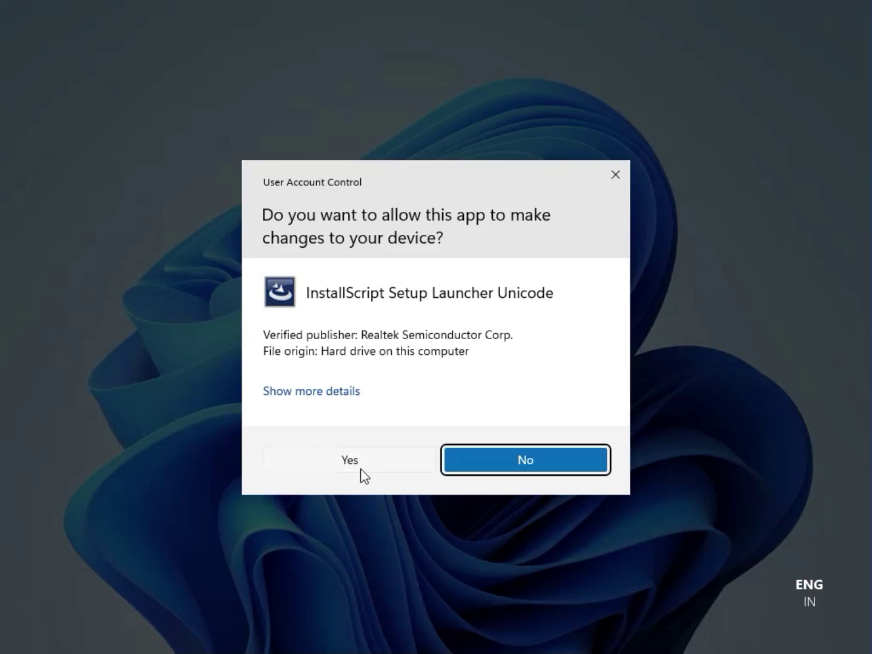
click(350, 460)
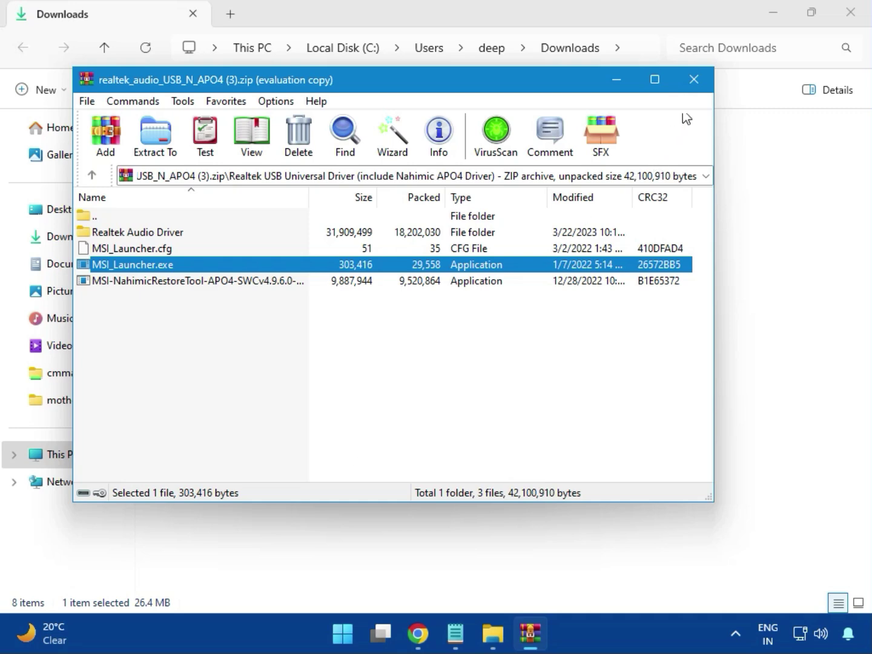
click(695, 79)
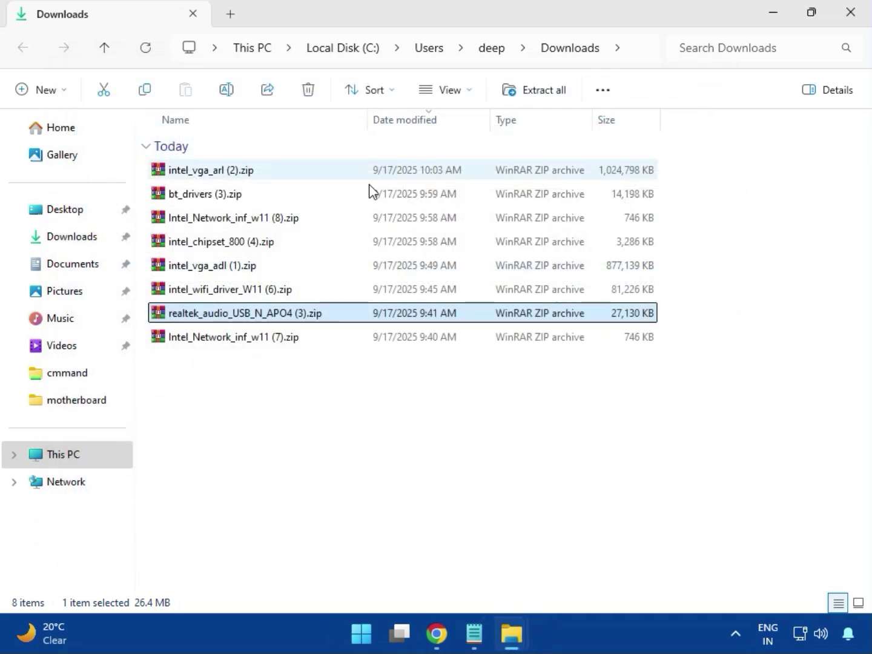
- Close the Downloads folder window
click(235, 341)
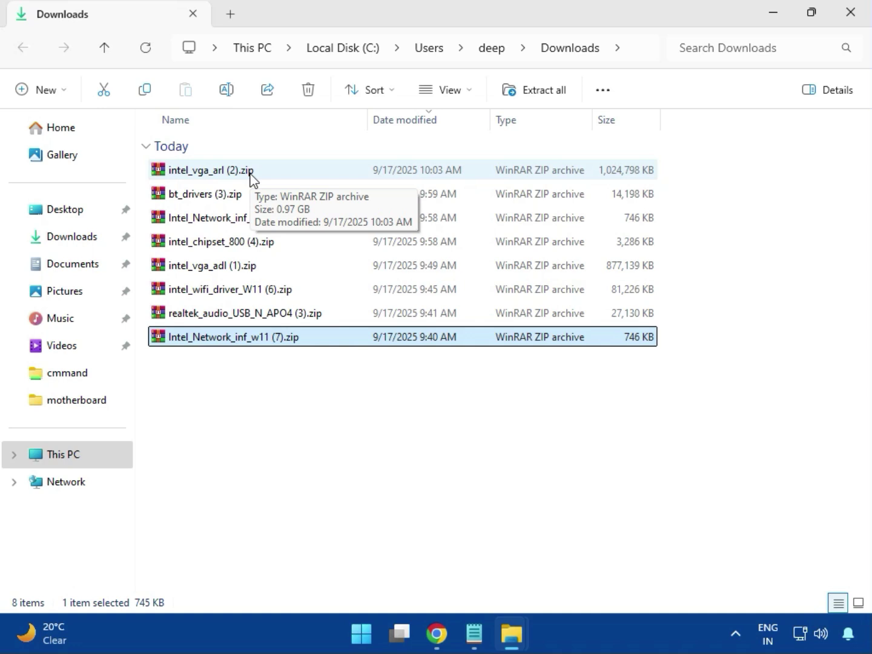
click(850, 13)
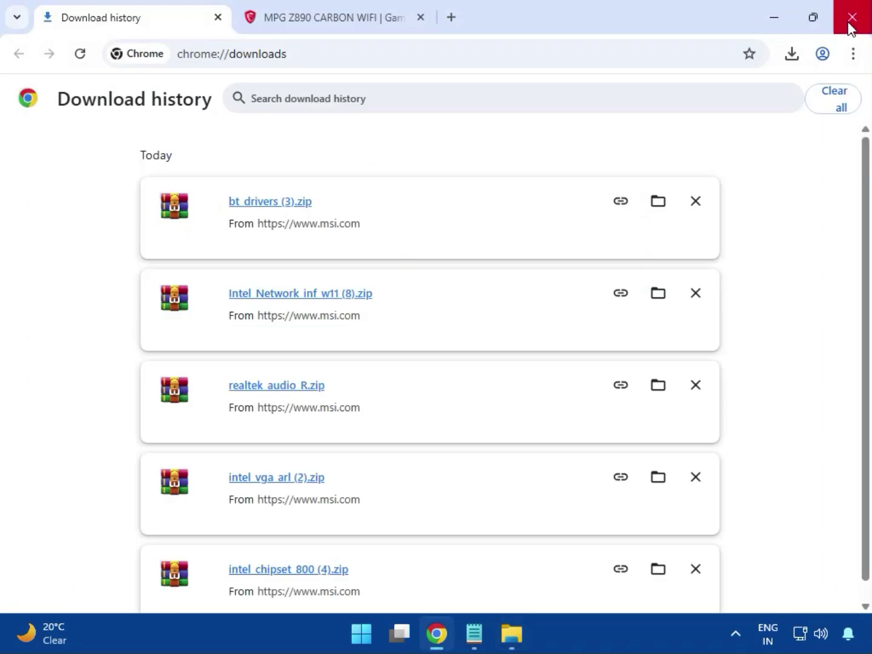